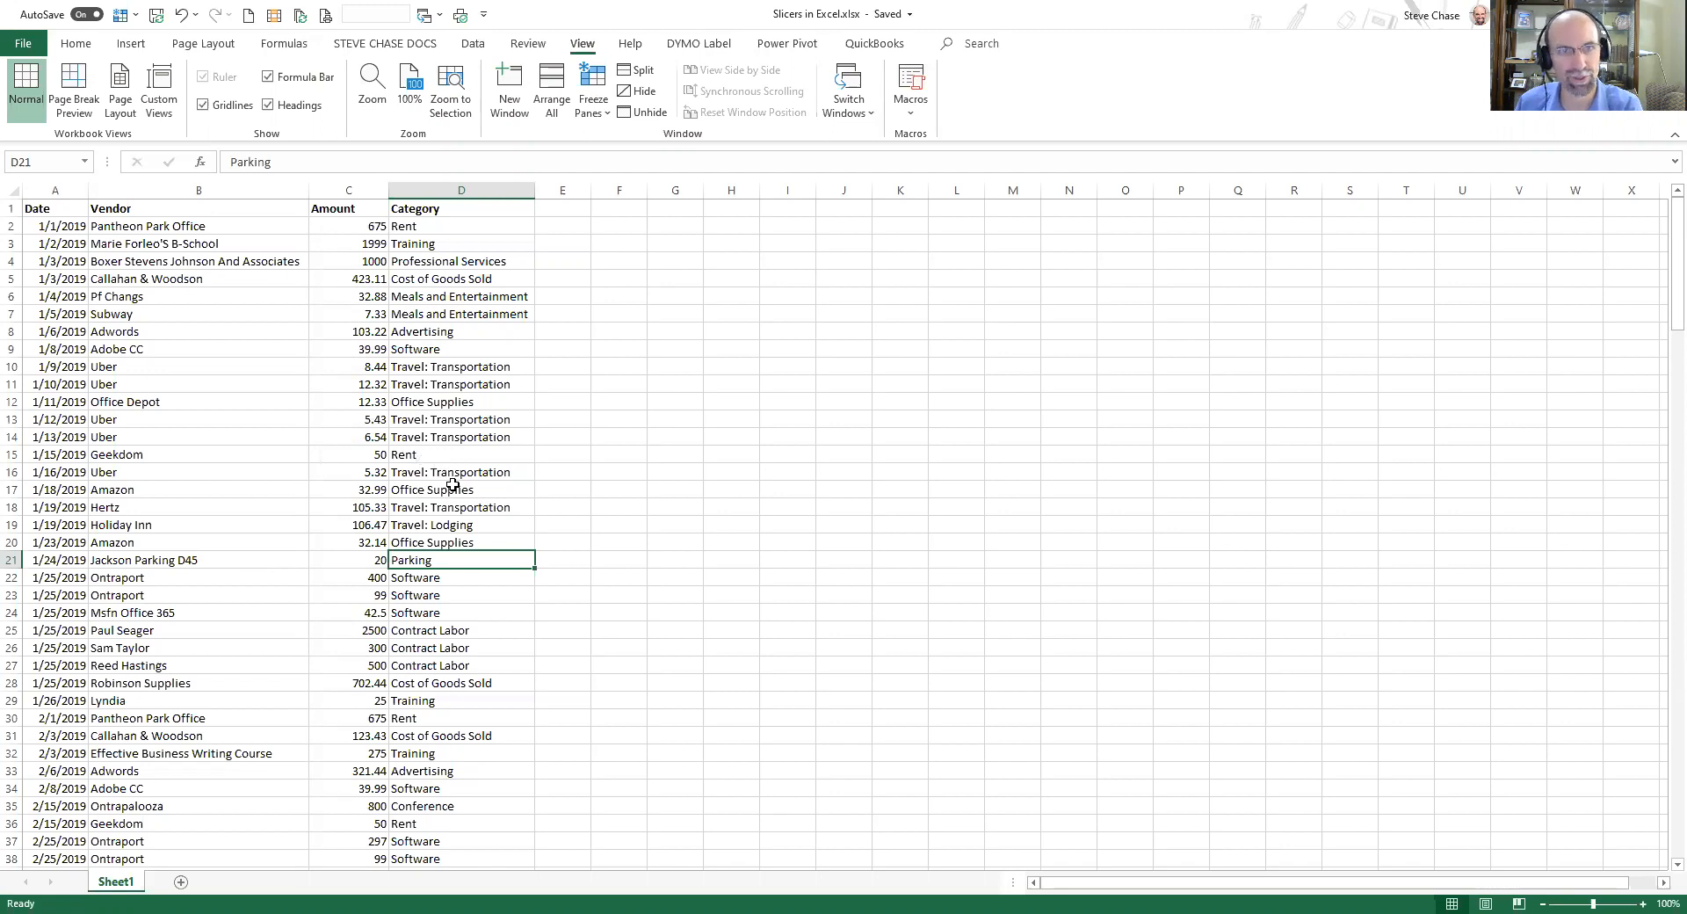
Create a PivotTable from the expense data table on a new worksheet.
left_click_drag(457, 209, 52, 208)
scroll(312, 446, "down", 18)
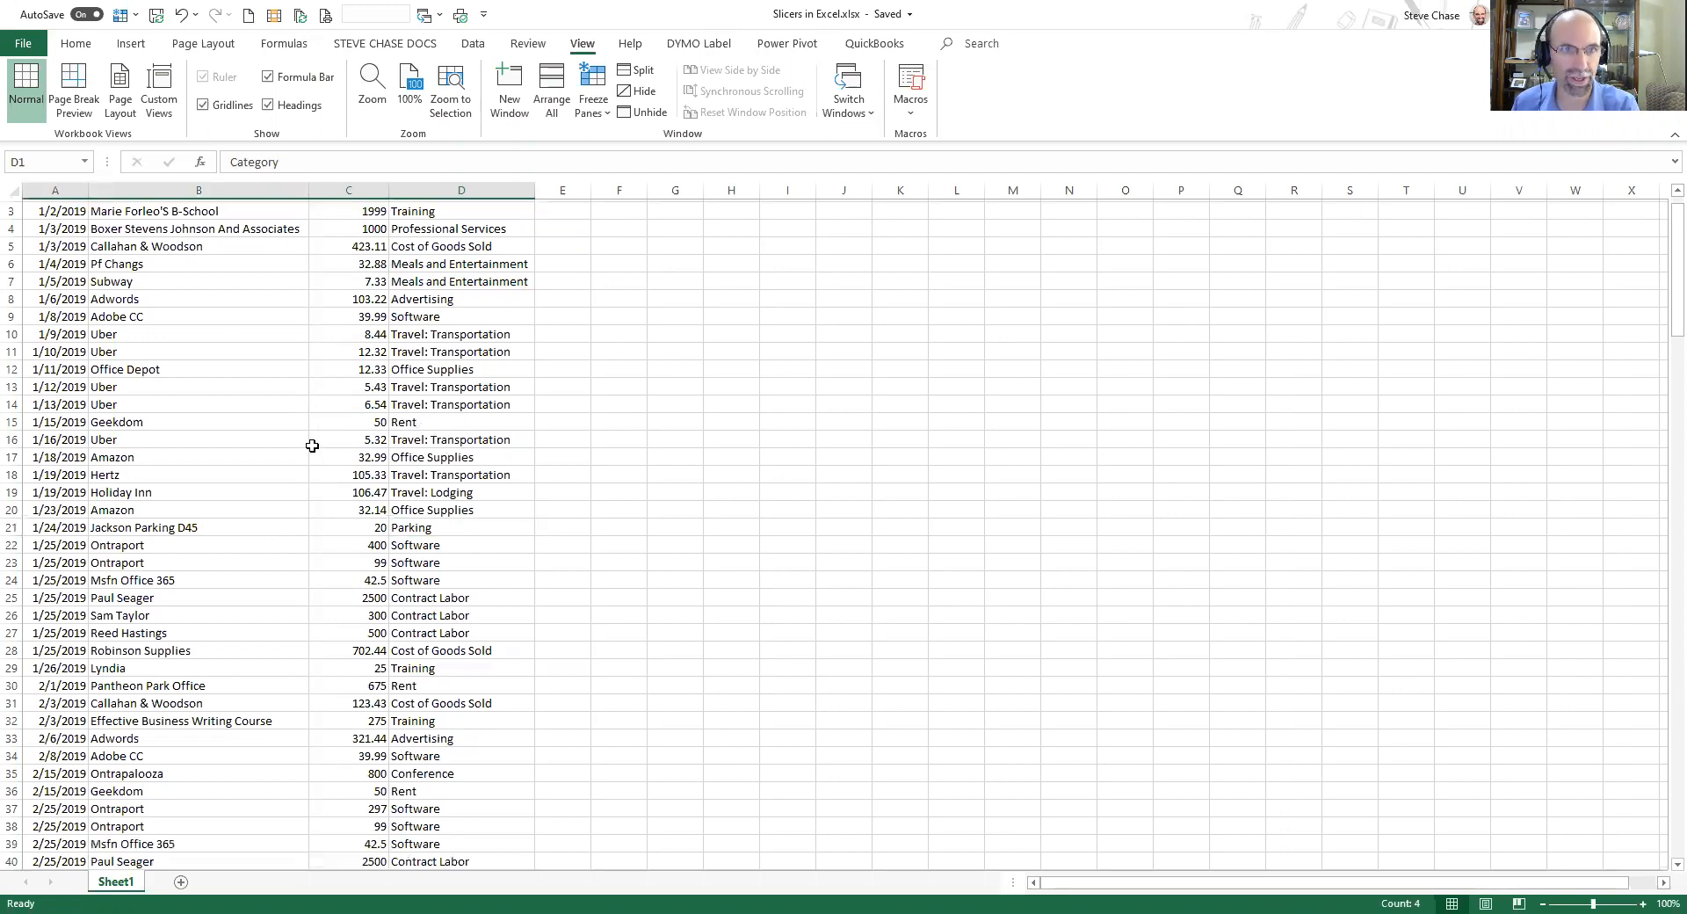
scroll(312, 445, "up", 18)
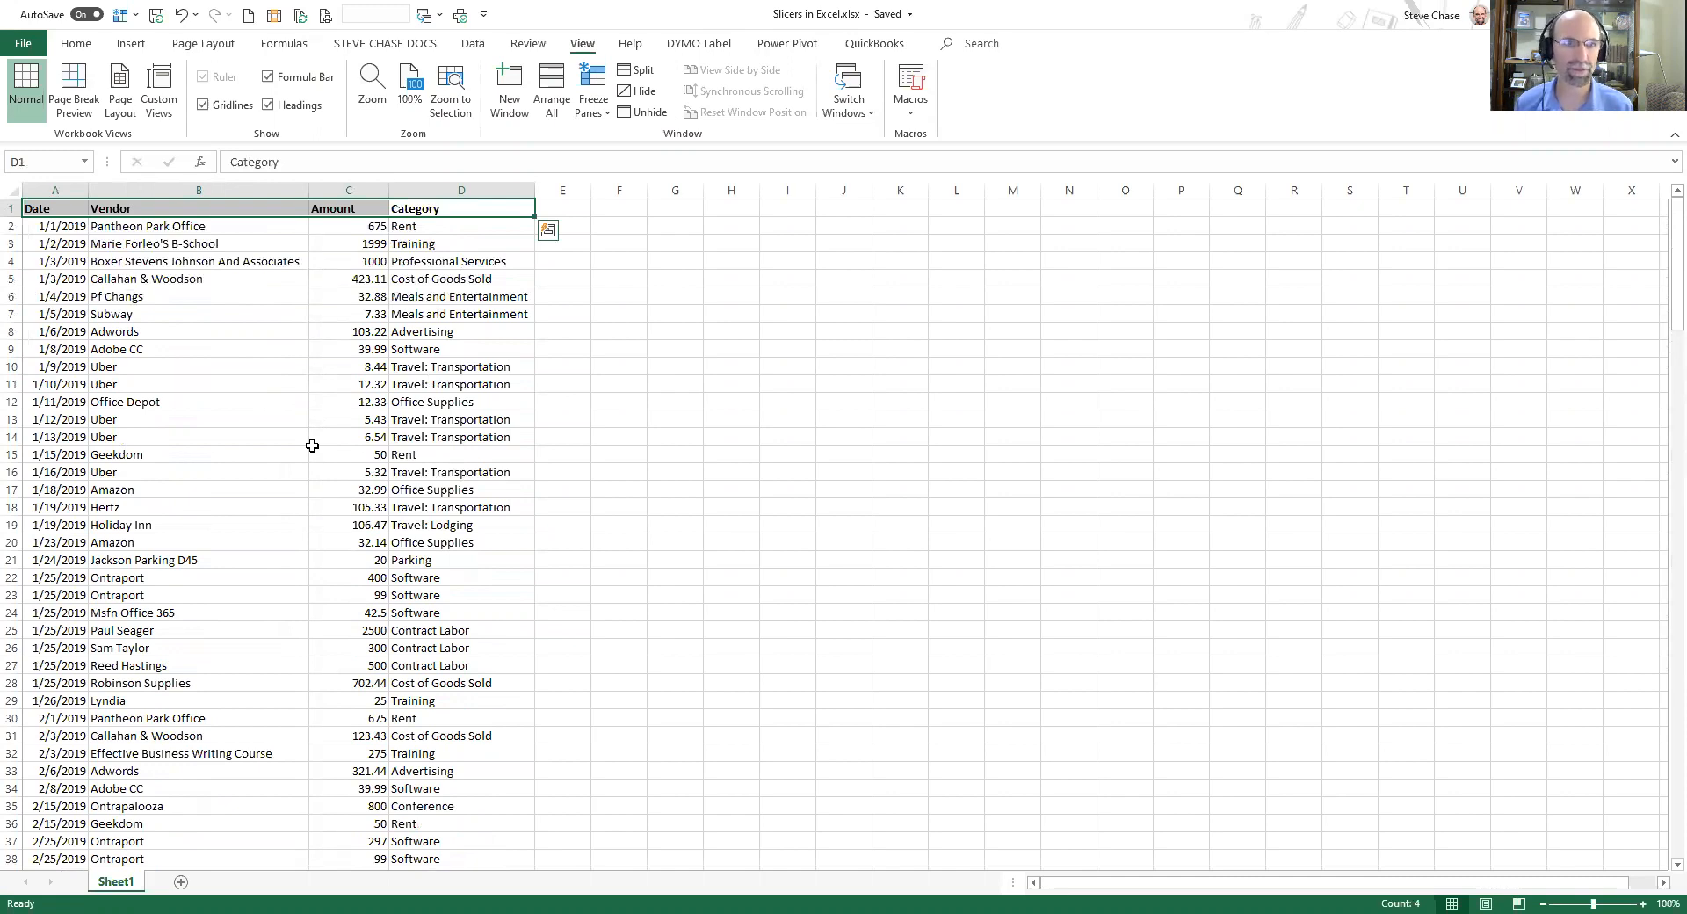
left_click(266, 367)
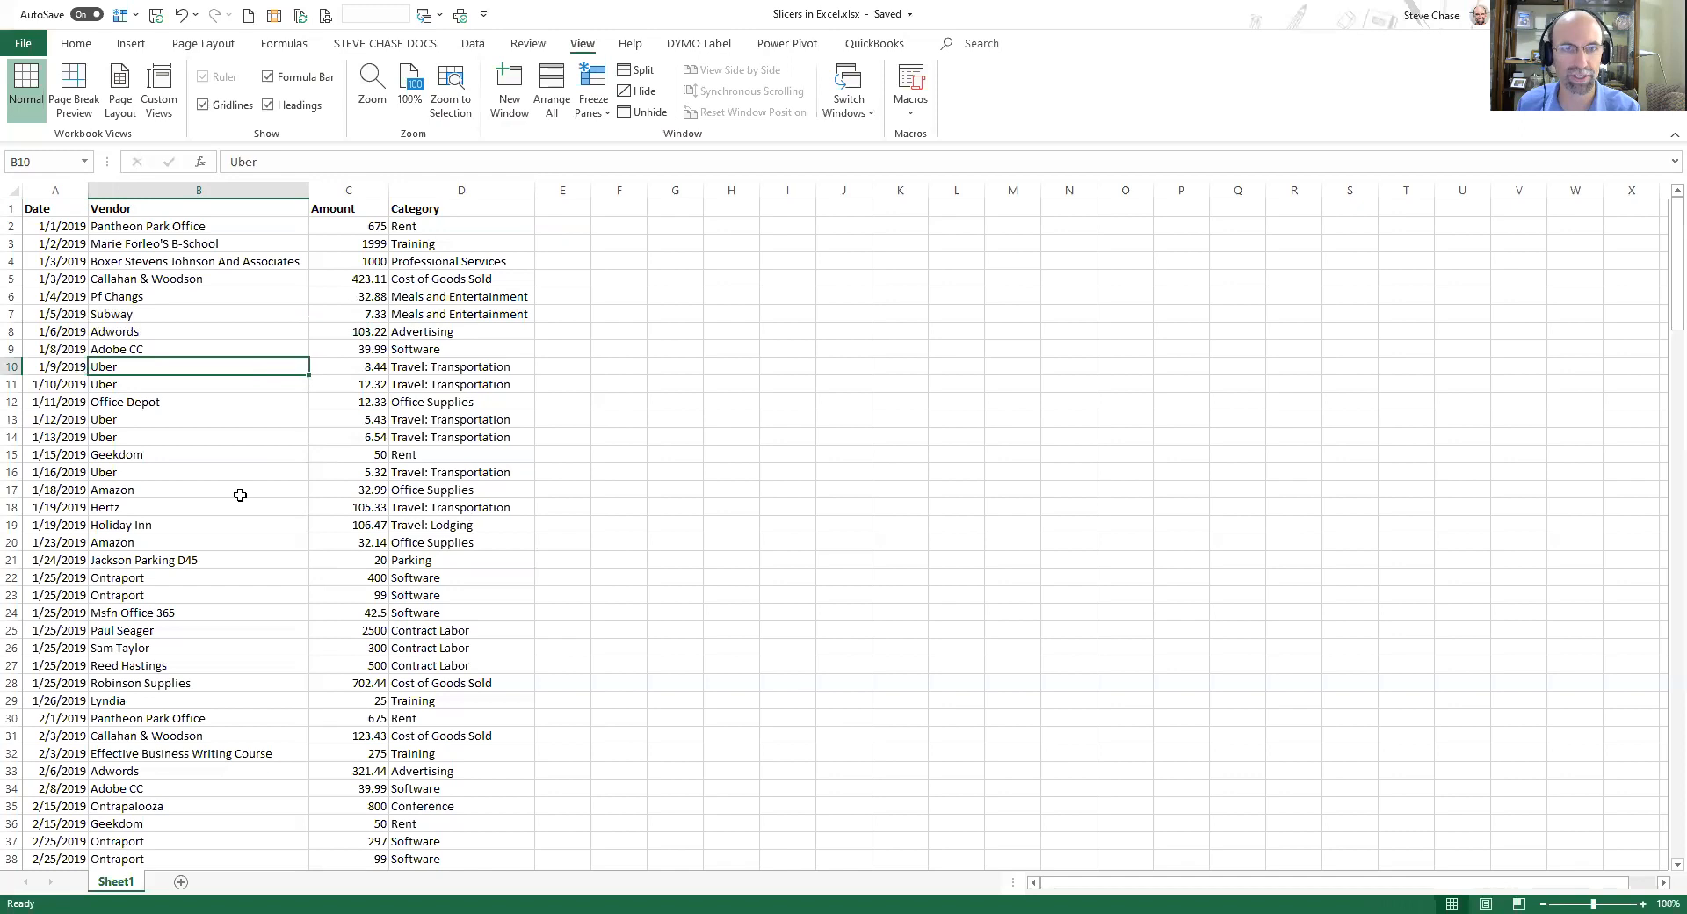
left_click(141, 48)
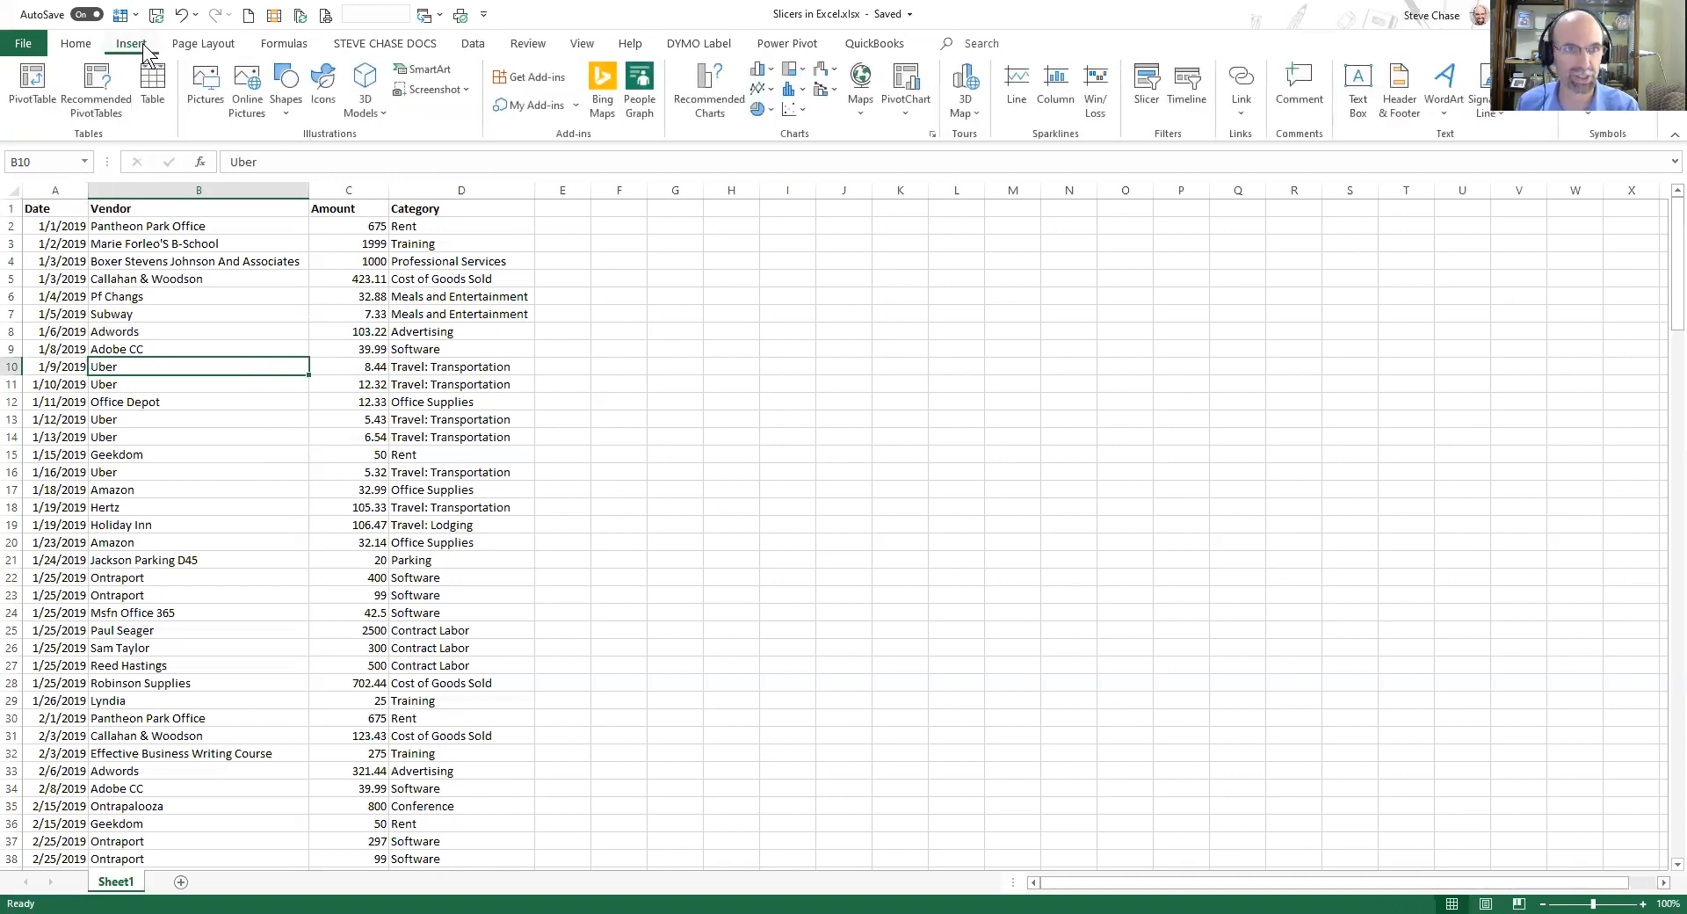
left_click(33, 84)
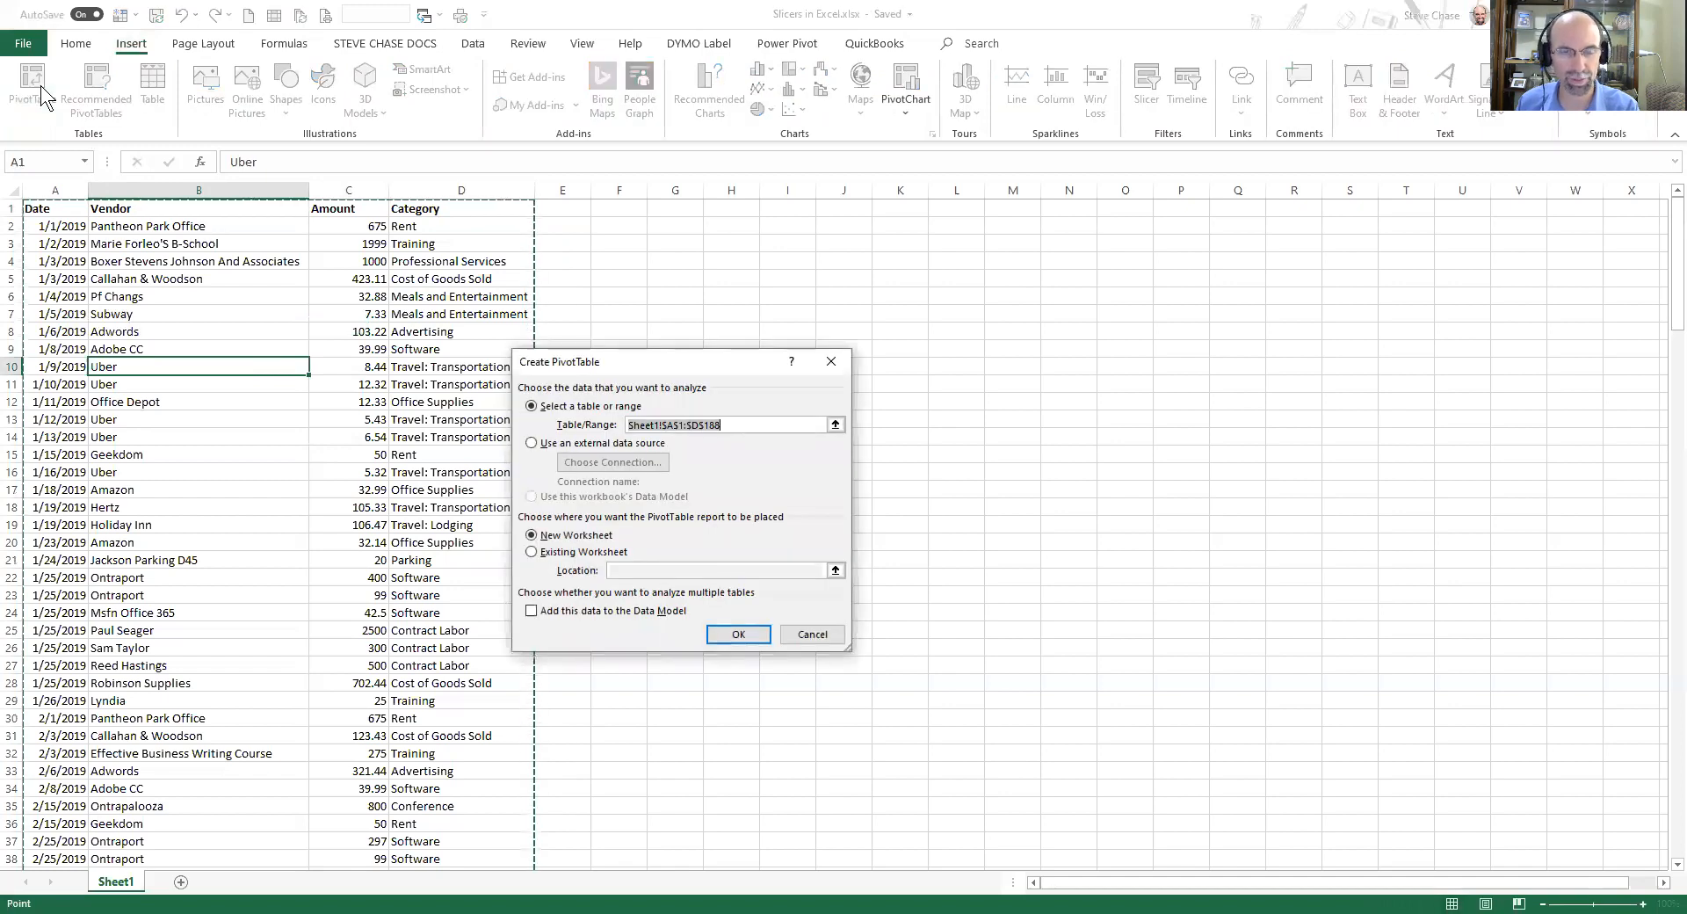
left_click(743, 633)
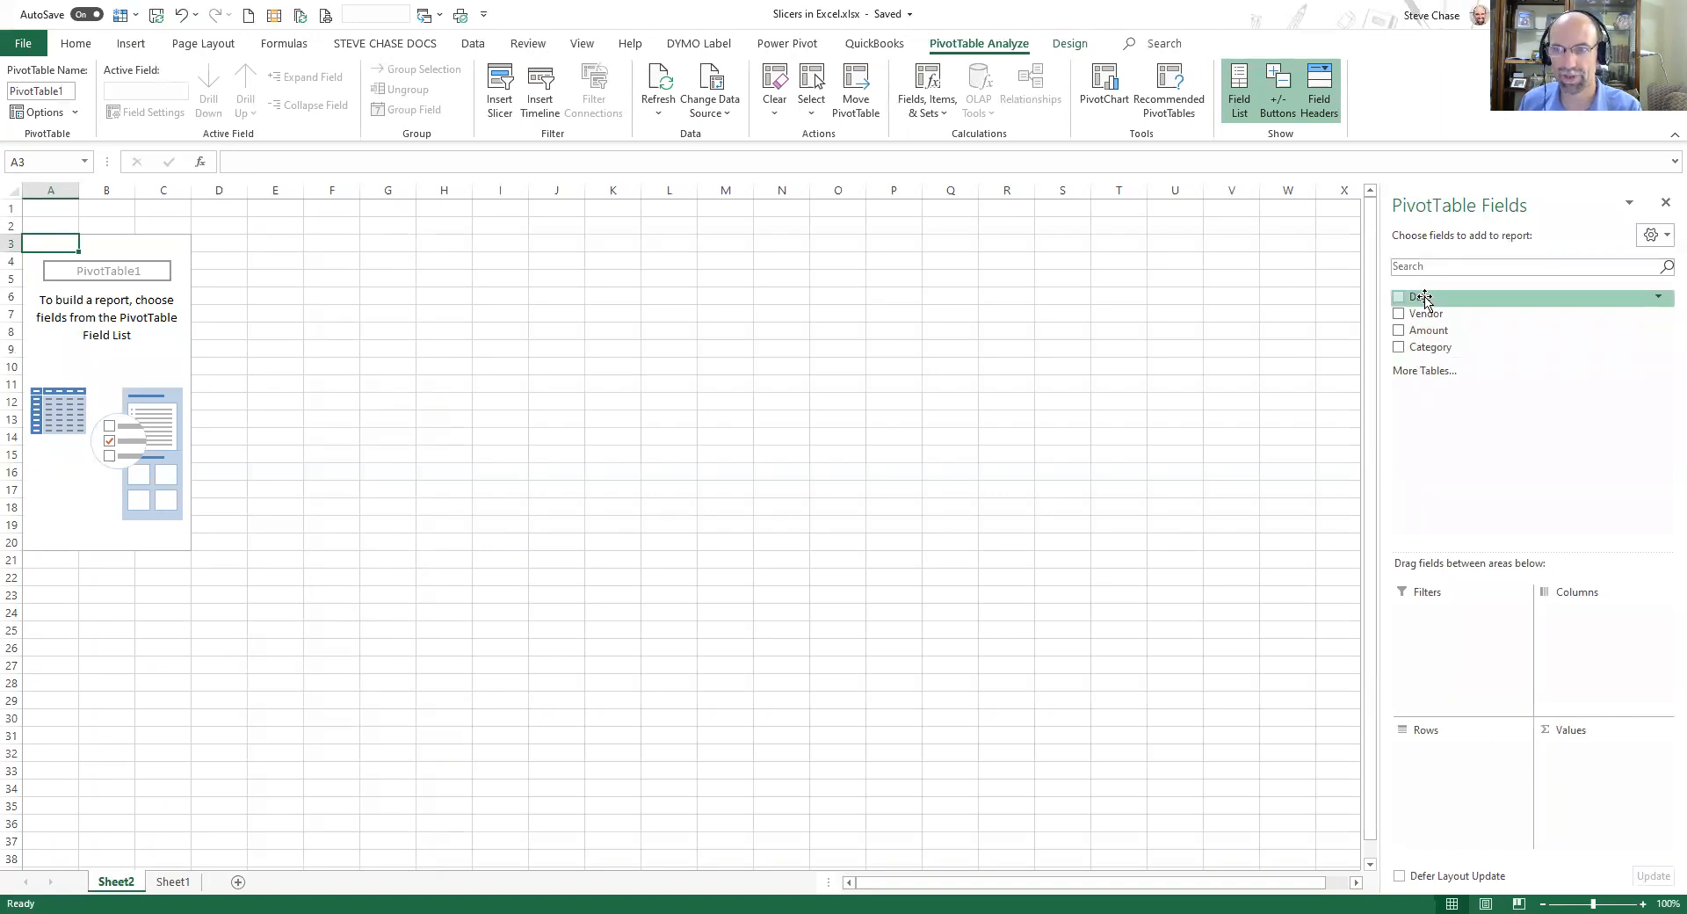
Add the Date field to the pivot rows and the Amount field to the values.
left_click_drag(1421, 299, 1453, 771)
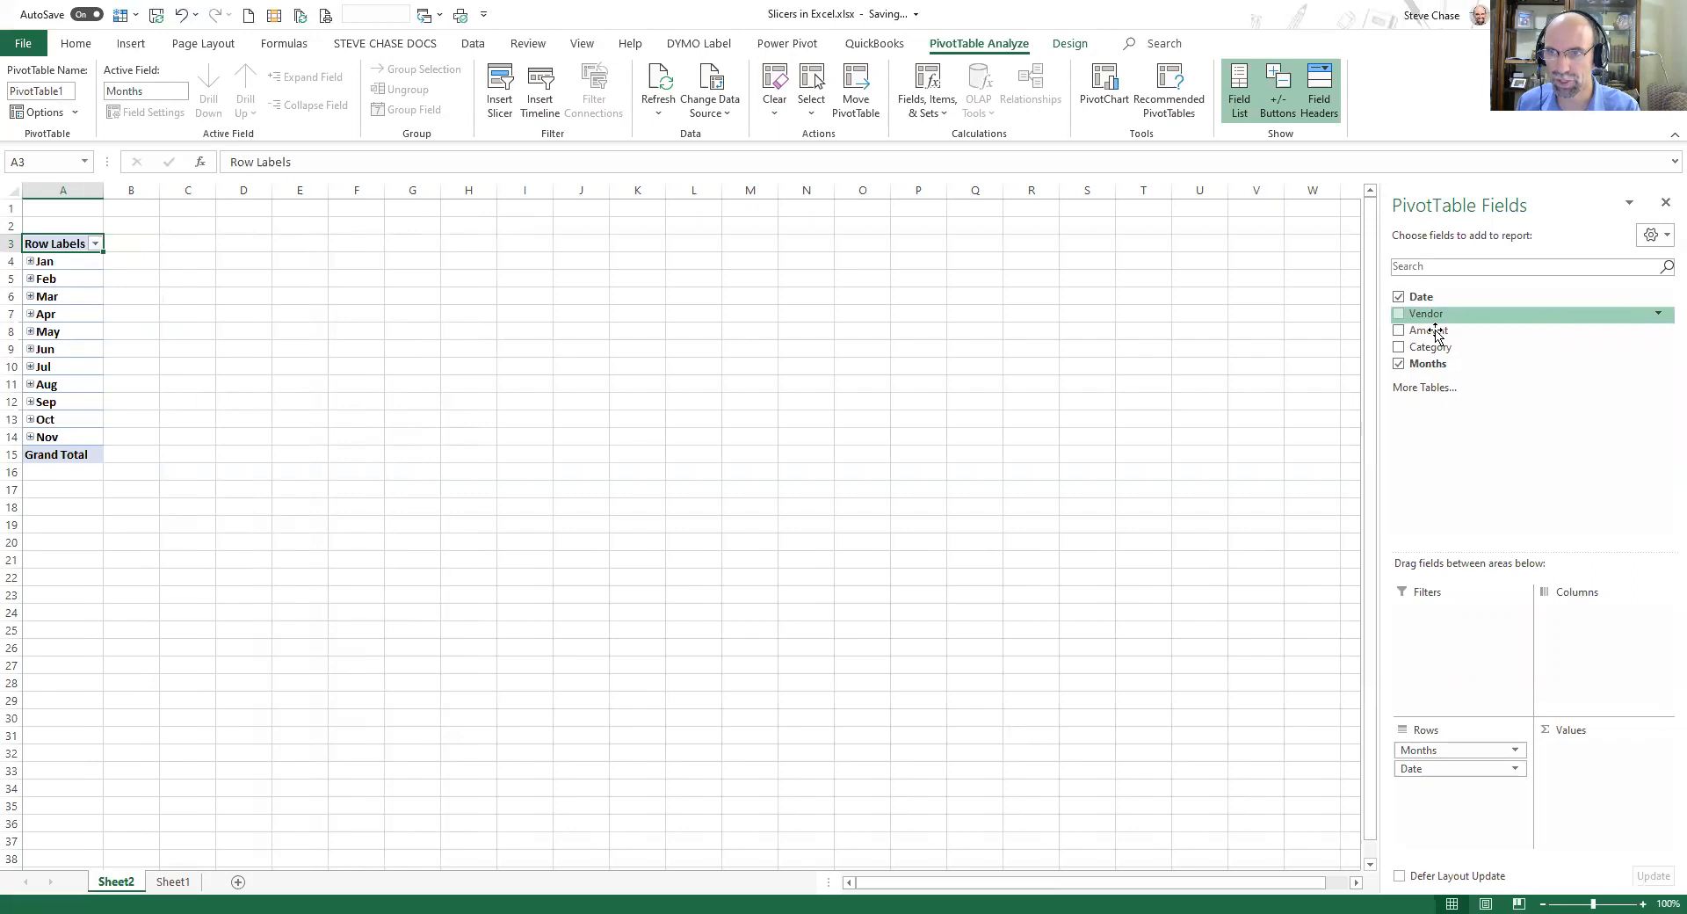
left_click_drag(1430, 335, 1604, 762)
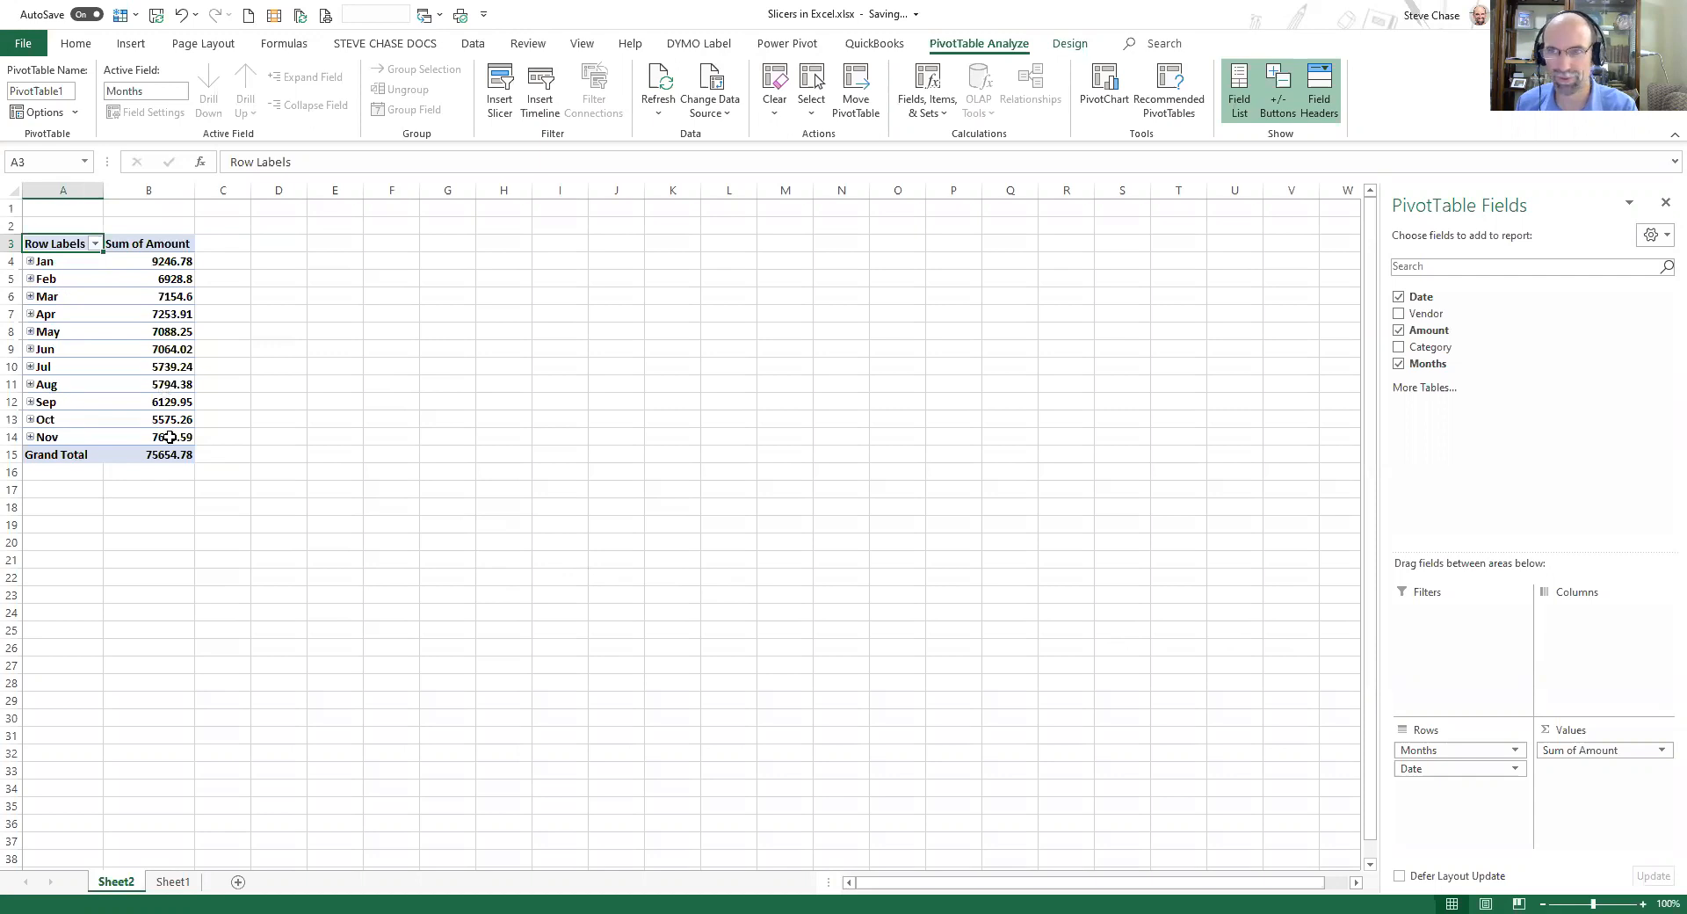
Switch to the source data sheet to review it, then return to the pivot table sheet.
left_click(173, 883)
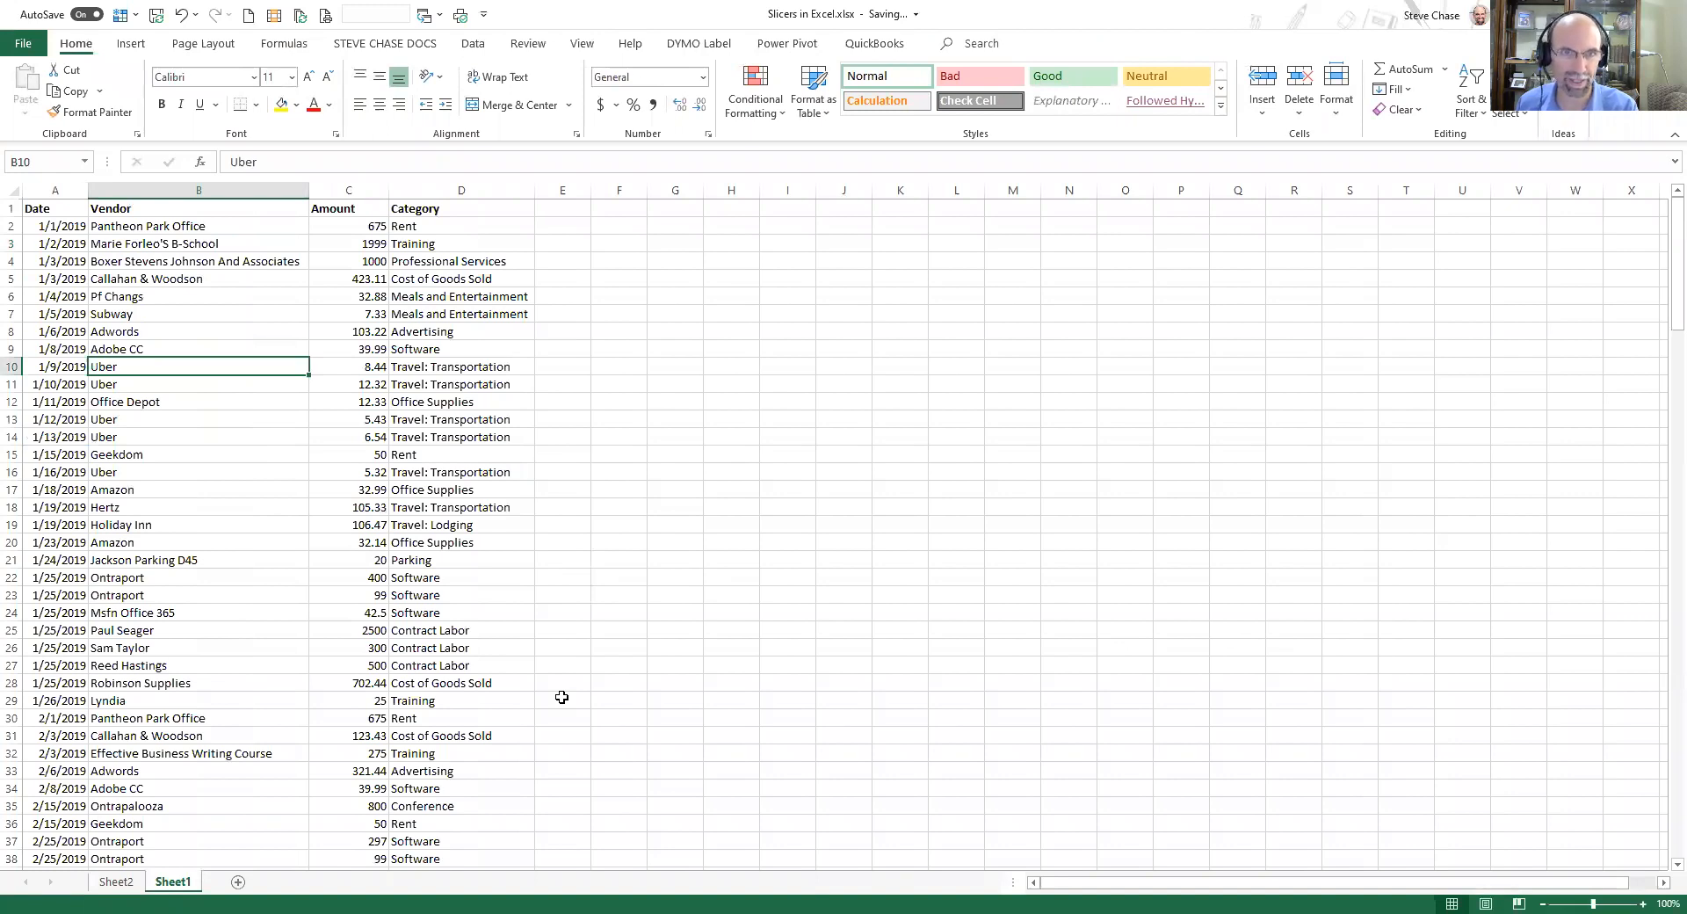
left_click(458, 335)
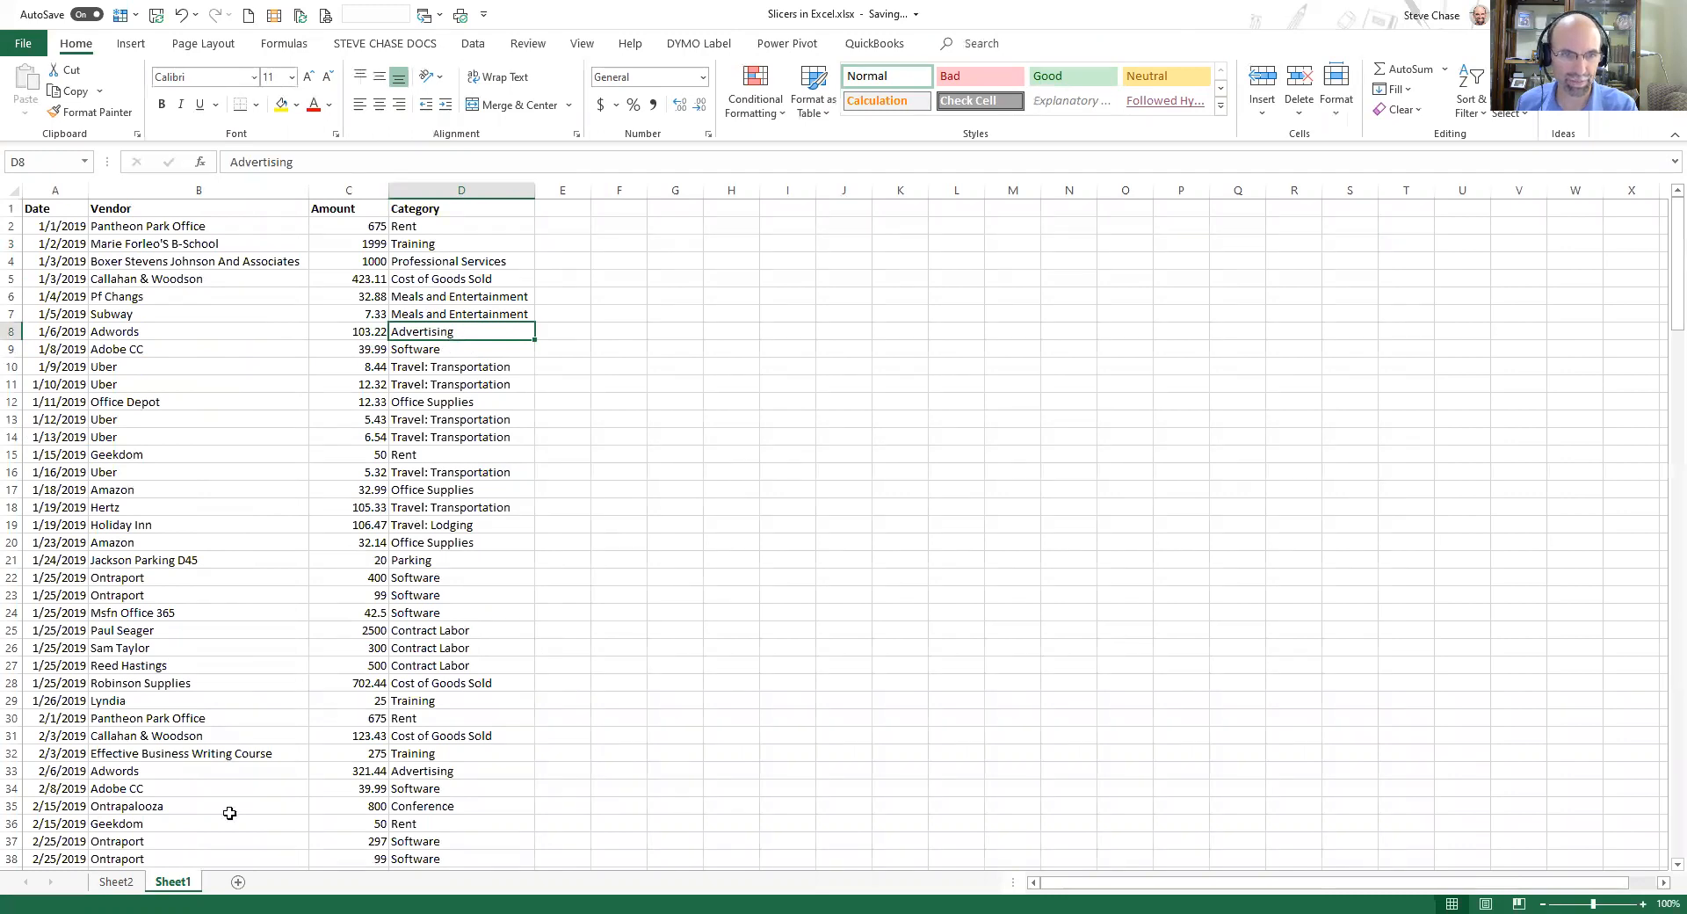
left_click(130, 881)
left_click(174, 350)
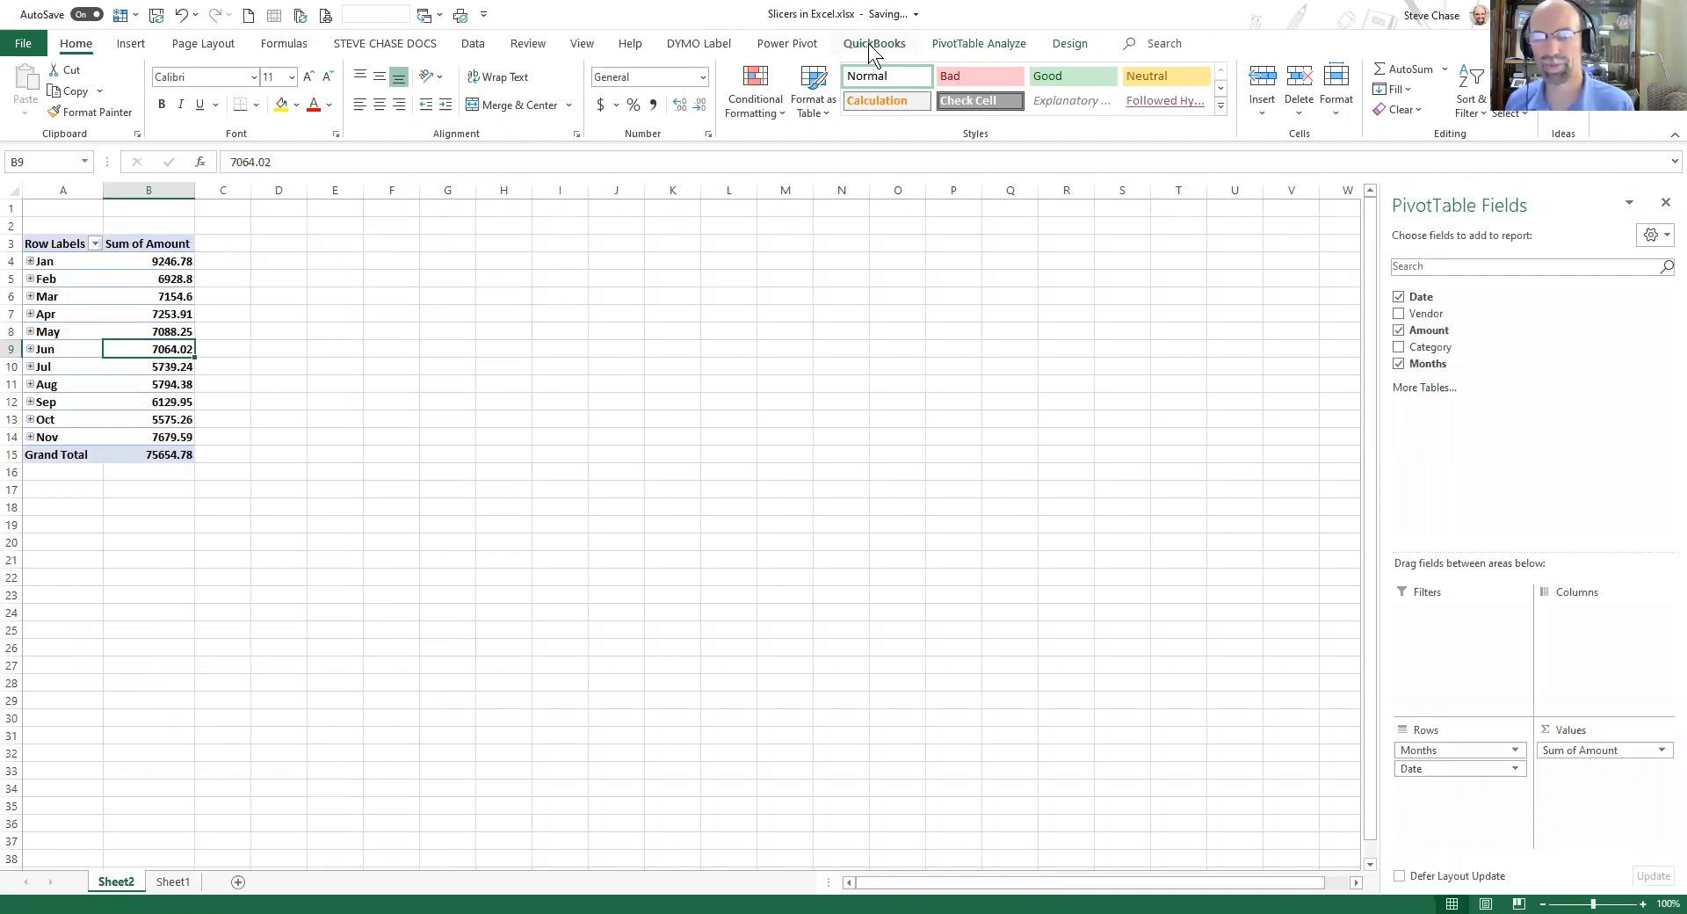
left_click(977, 44)
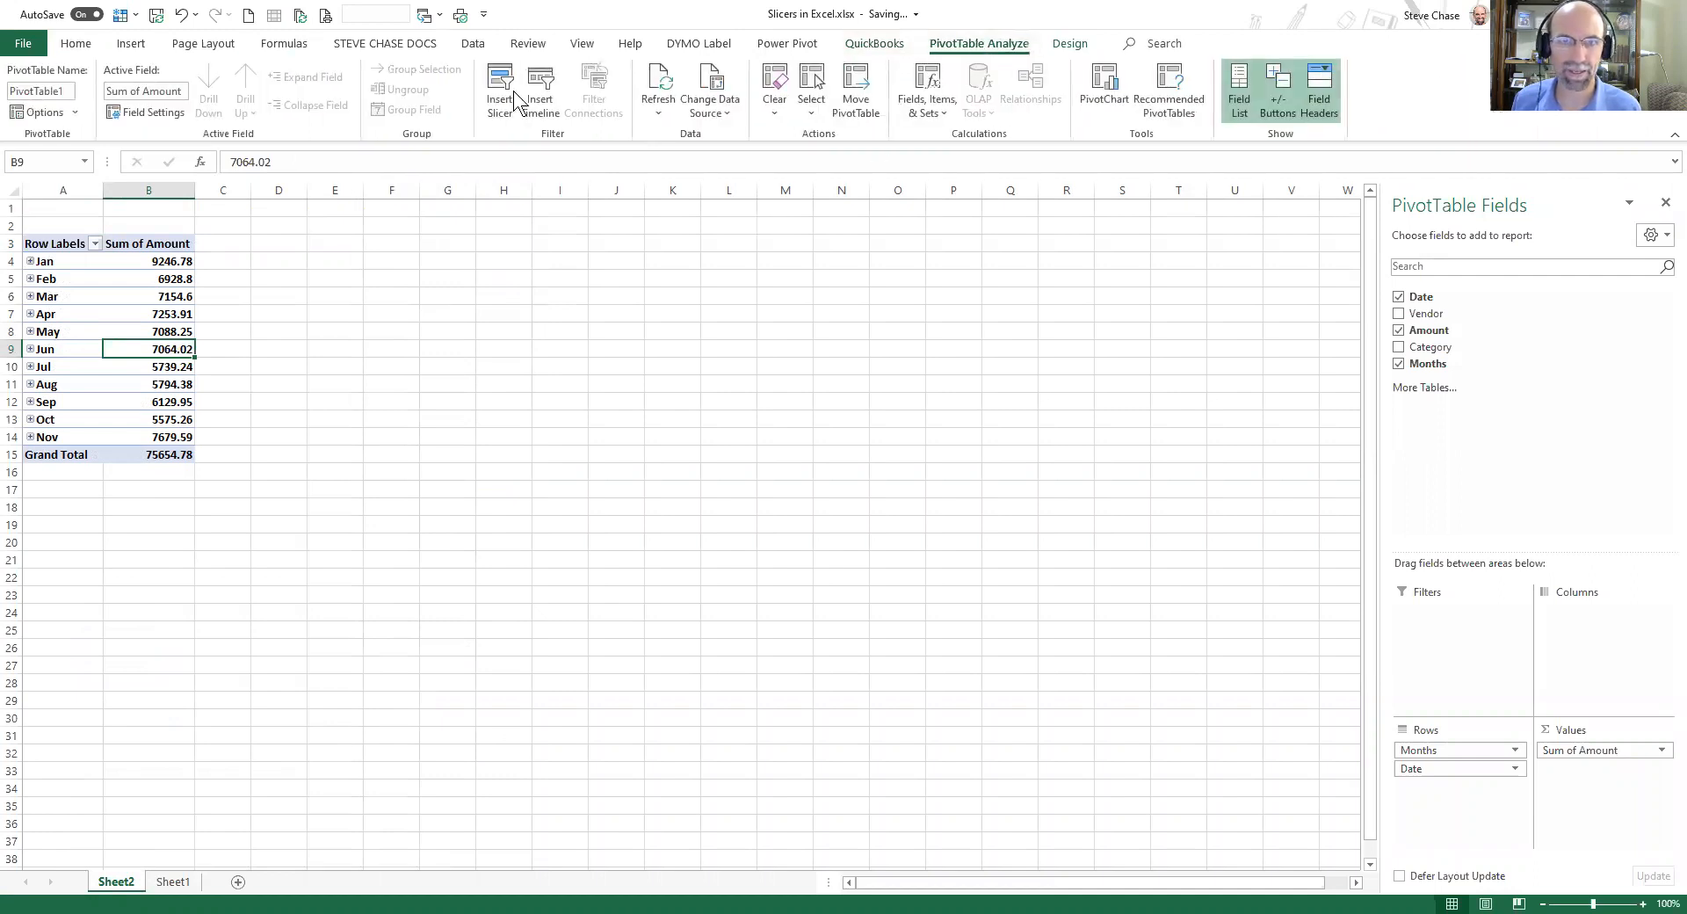
left_click(448, 364)
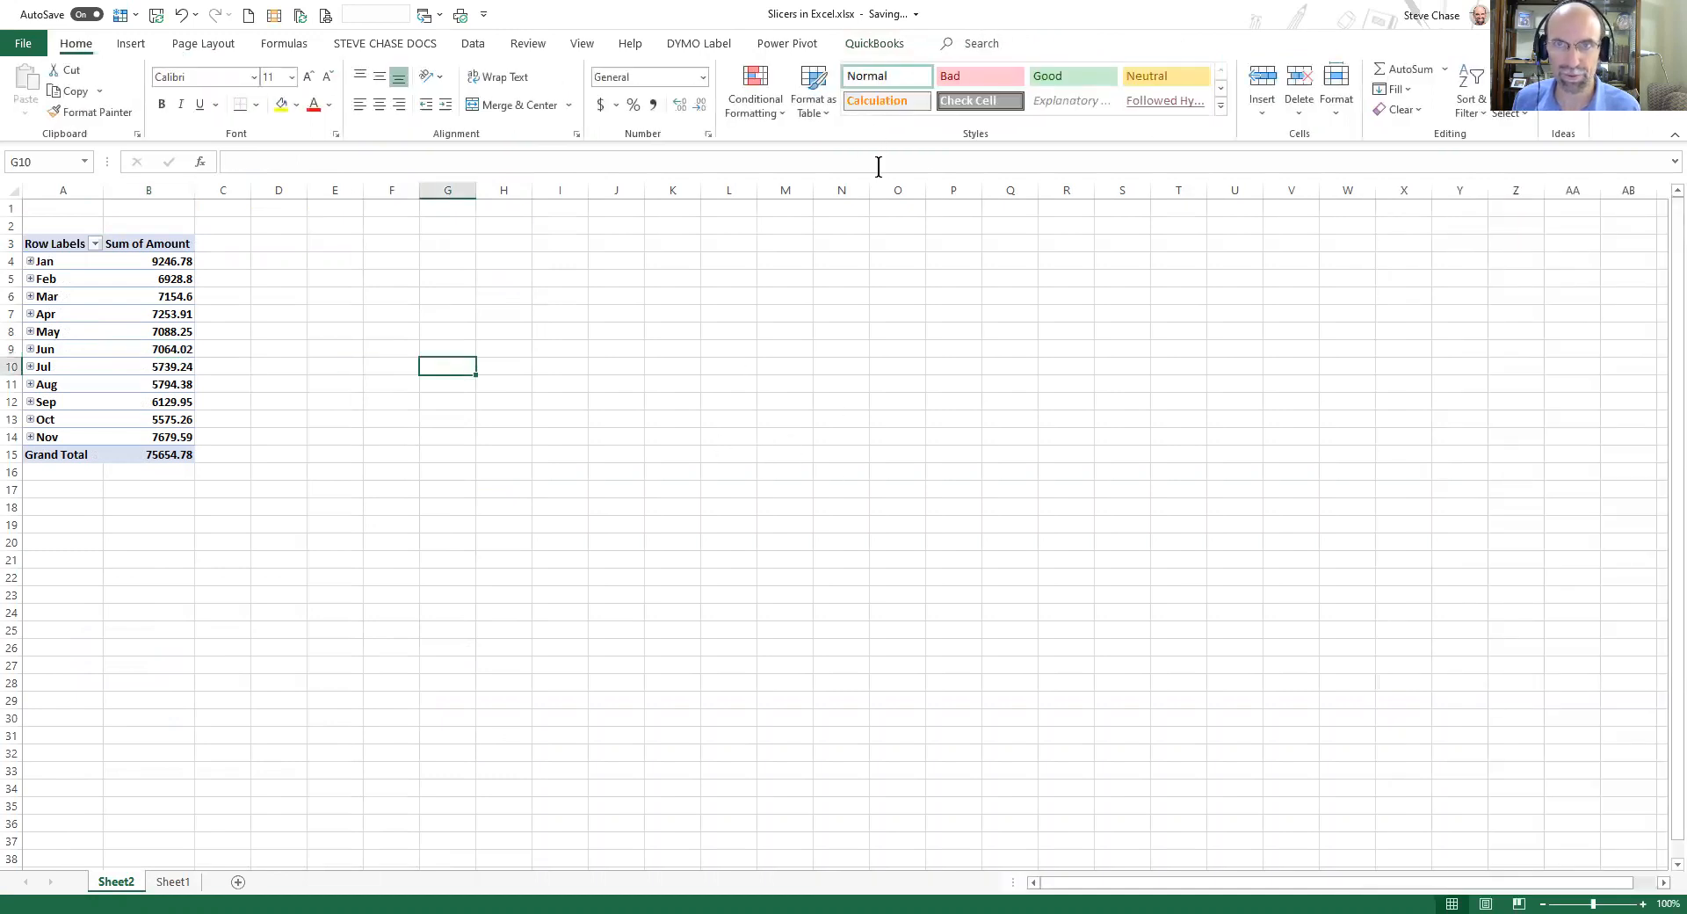
Insert a slicer for the Category field and place it beside the pivot table.
left_click(145, 329)
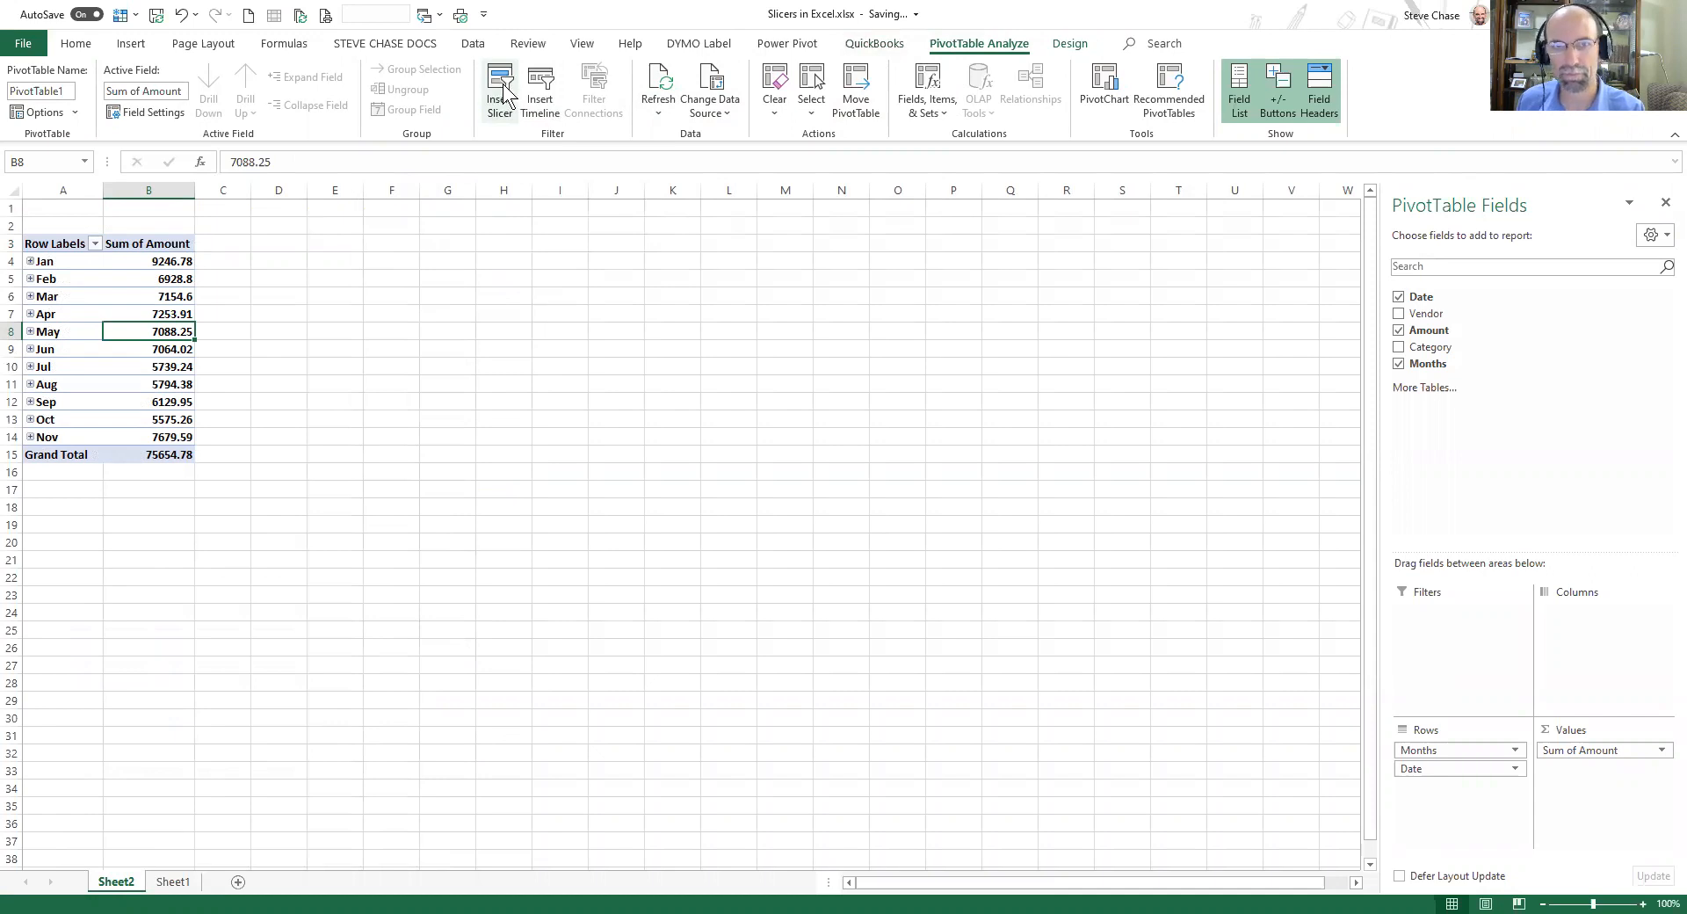
key("ctrl+1")
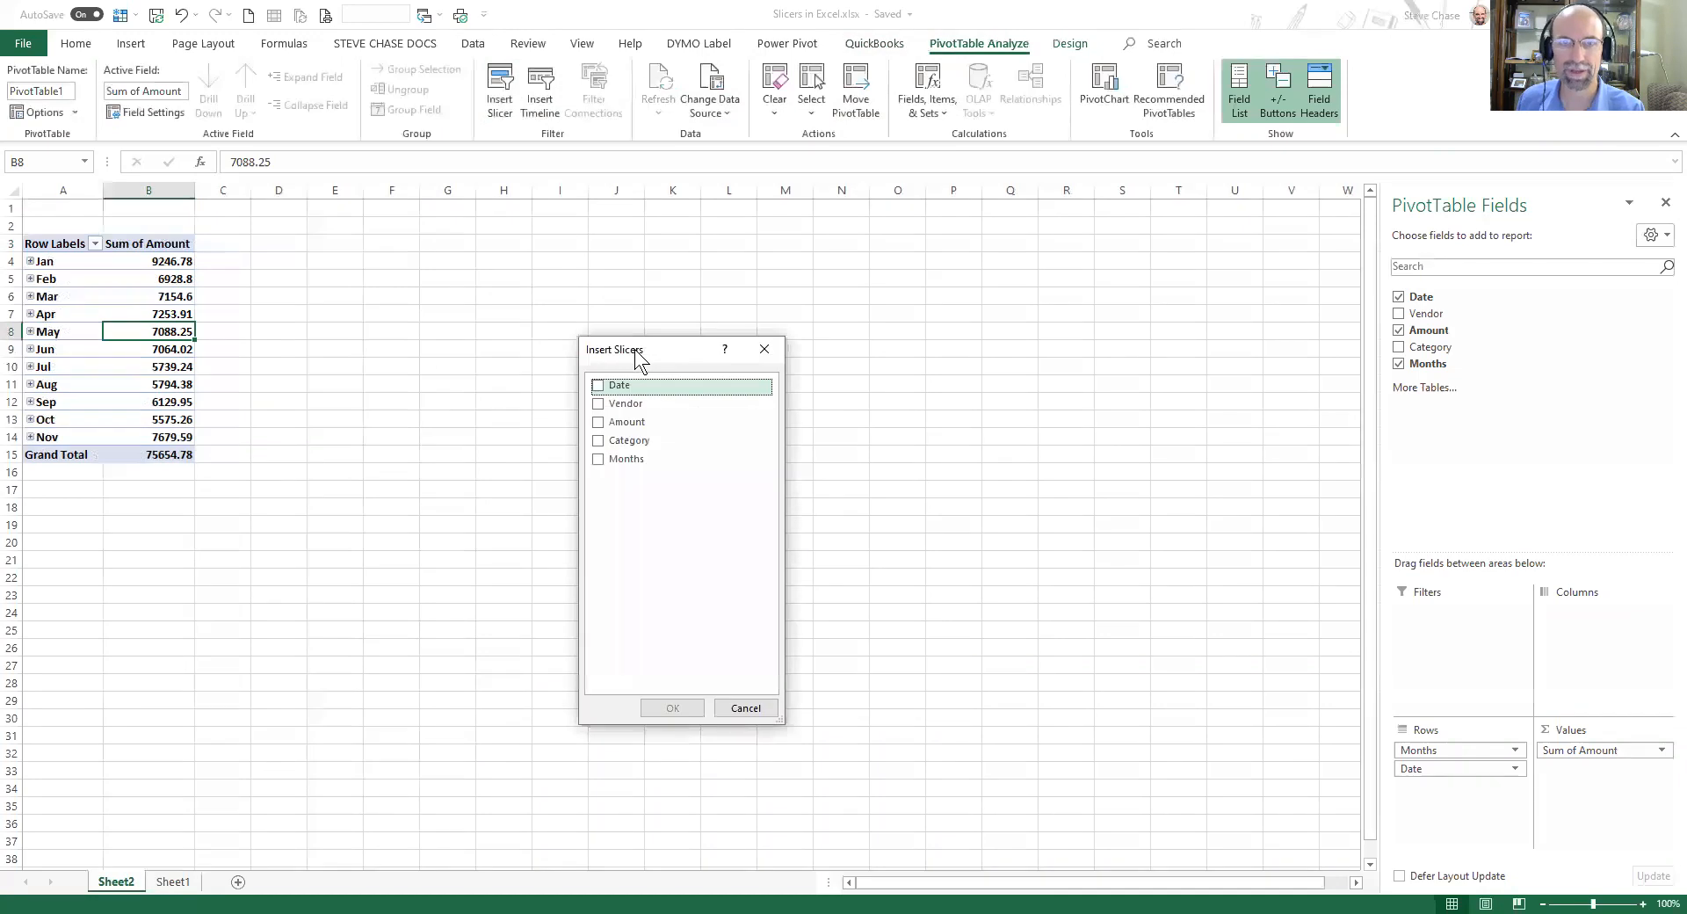
left_click_drag(634, 350, 541, 267)
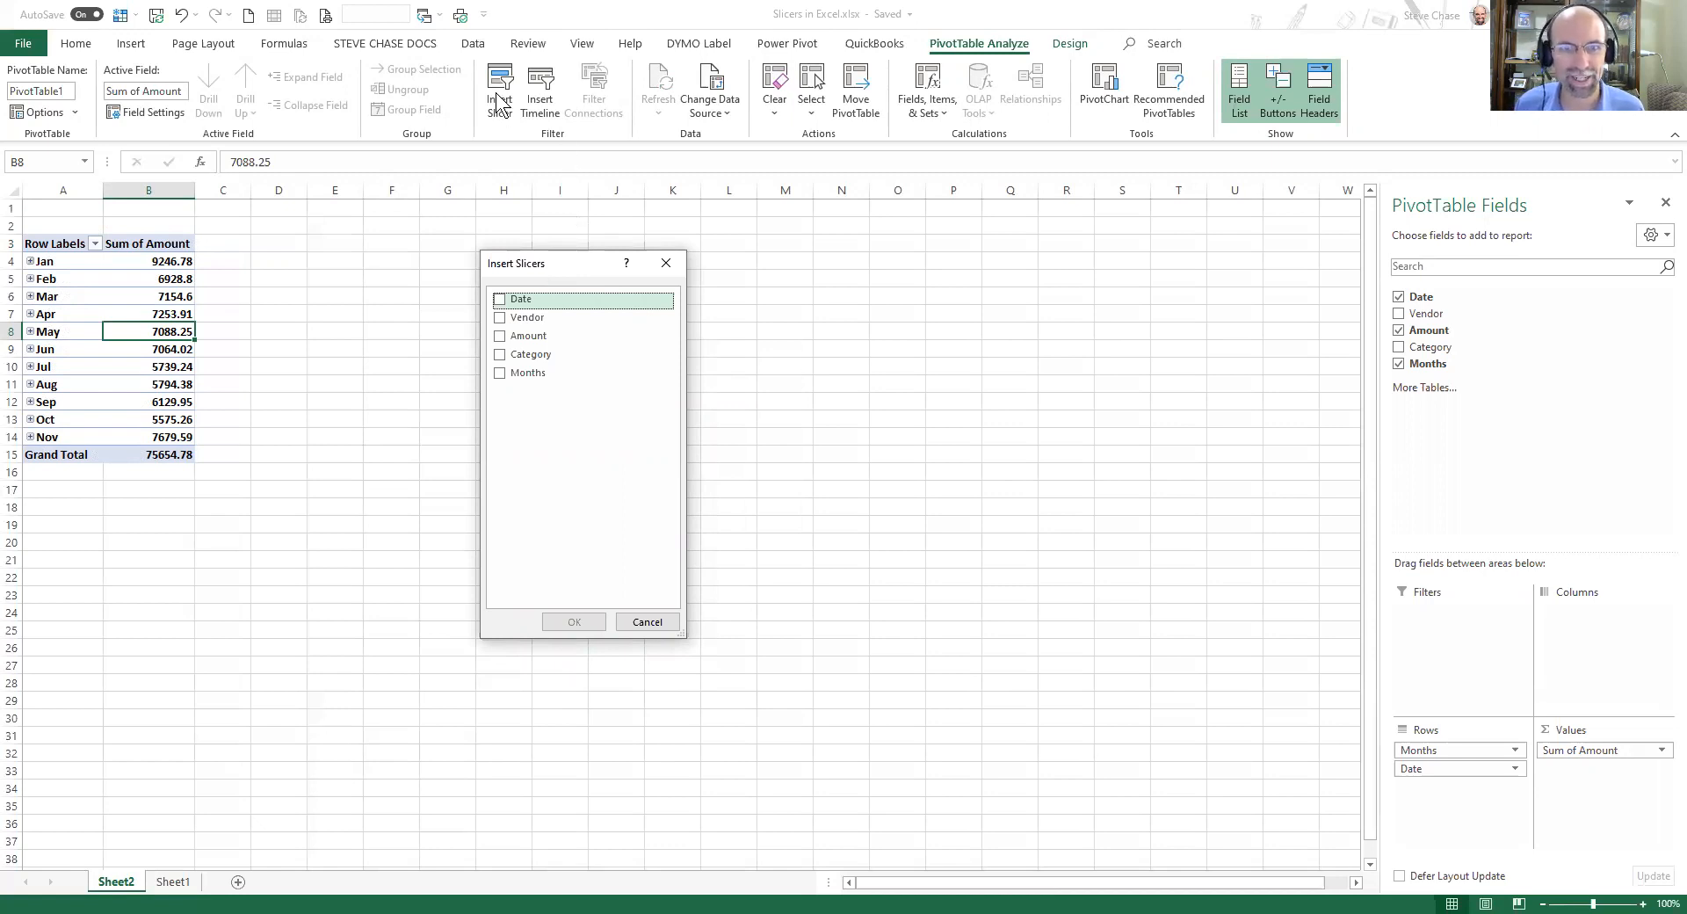
left_click(502, 356)
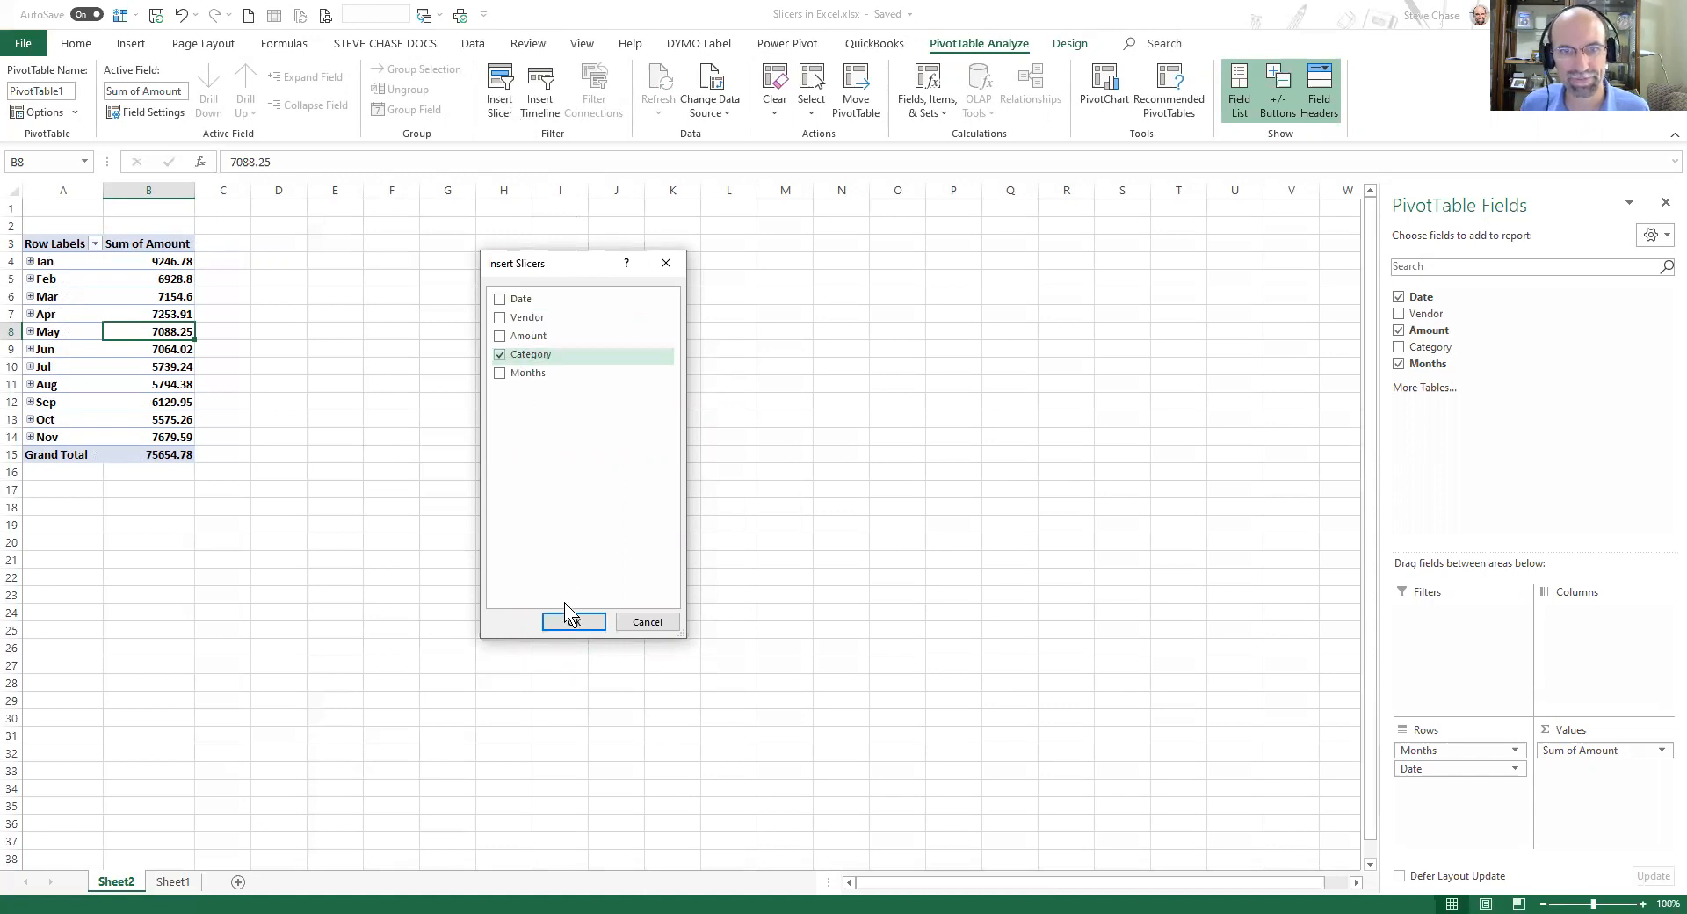
left_click(573, 621)
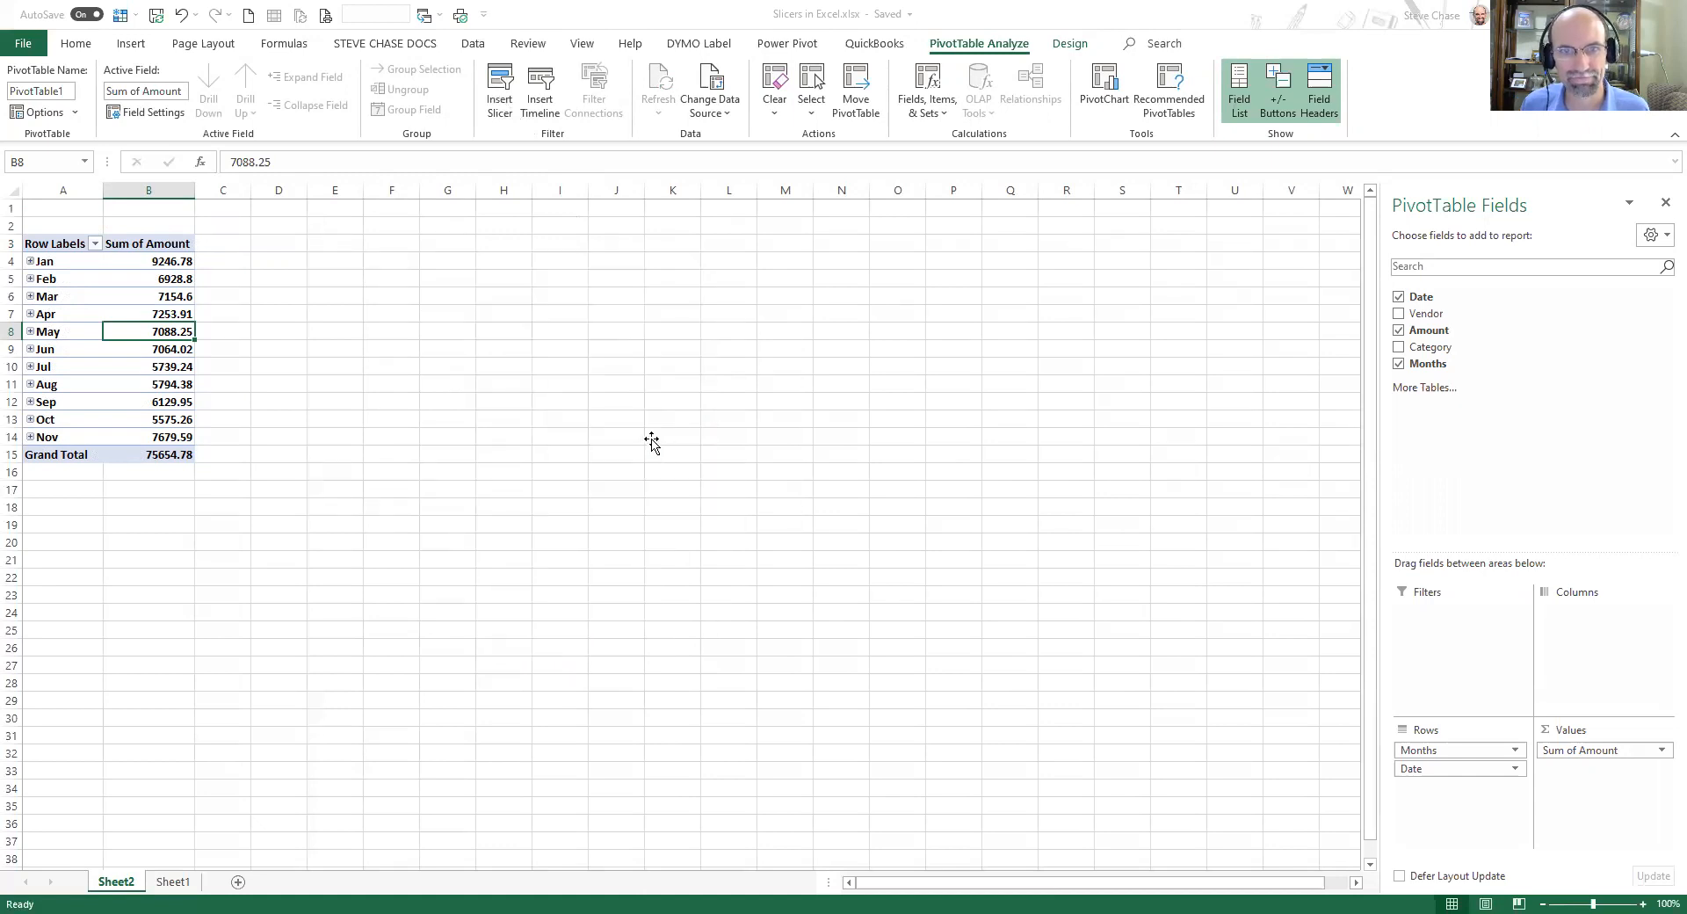
left_click_drag(650, 436, 351, 240)
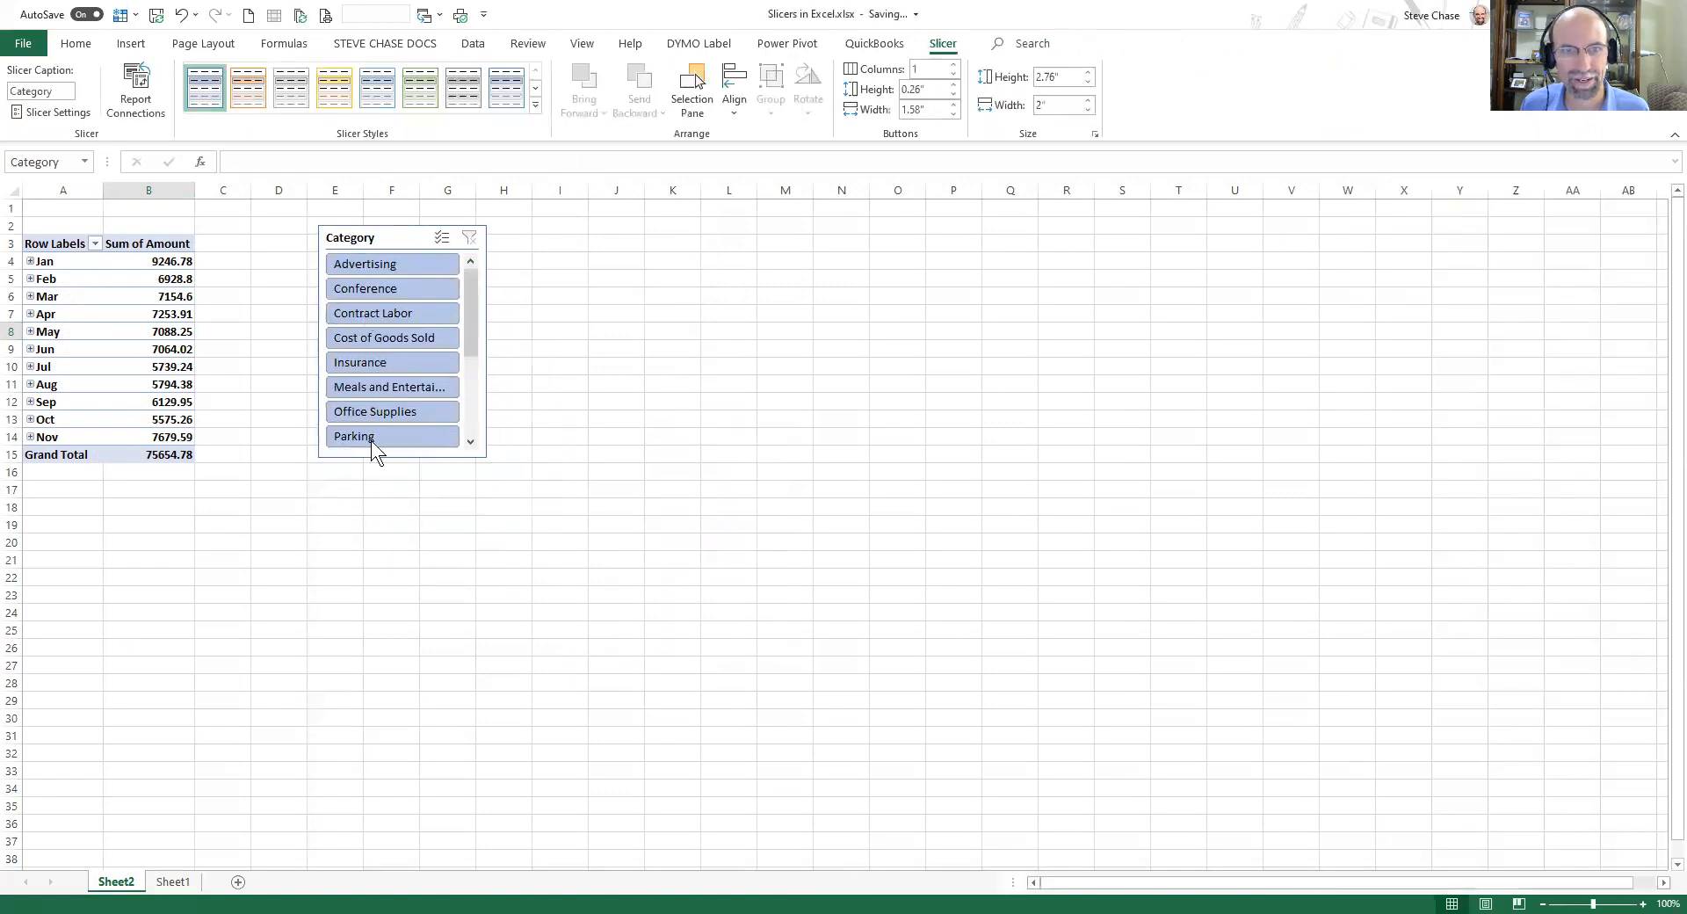
Filter the pivot table by Advertising, Conference, Contract Labor, Insurance and Meals and Entertainment in turn using the slicer.
left_click(372, 266)
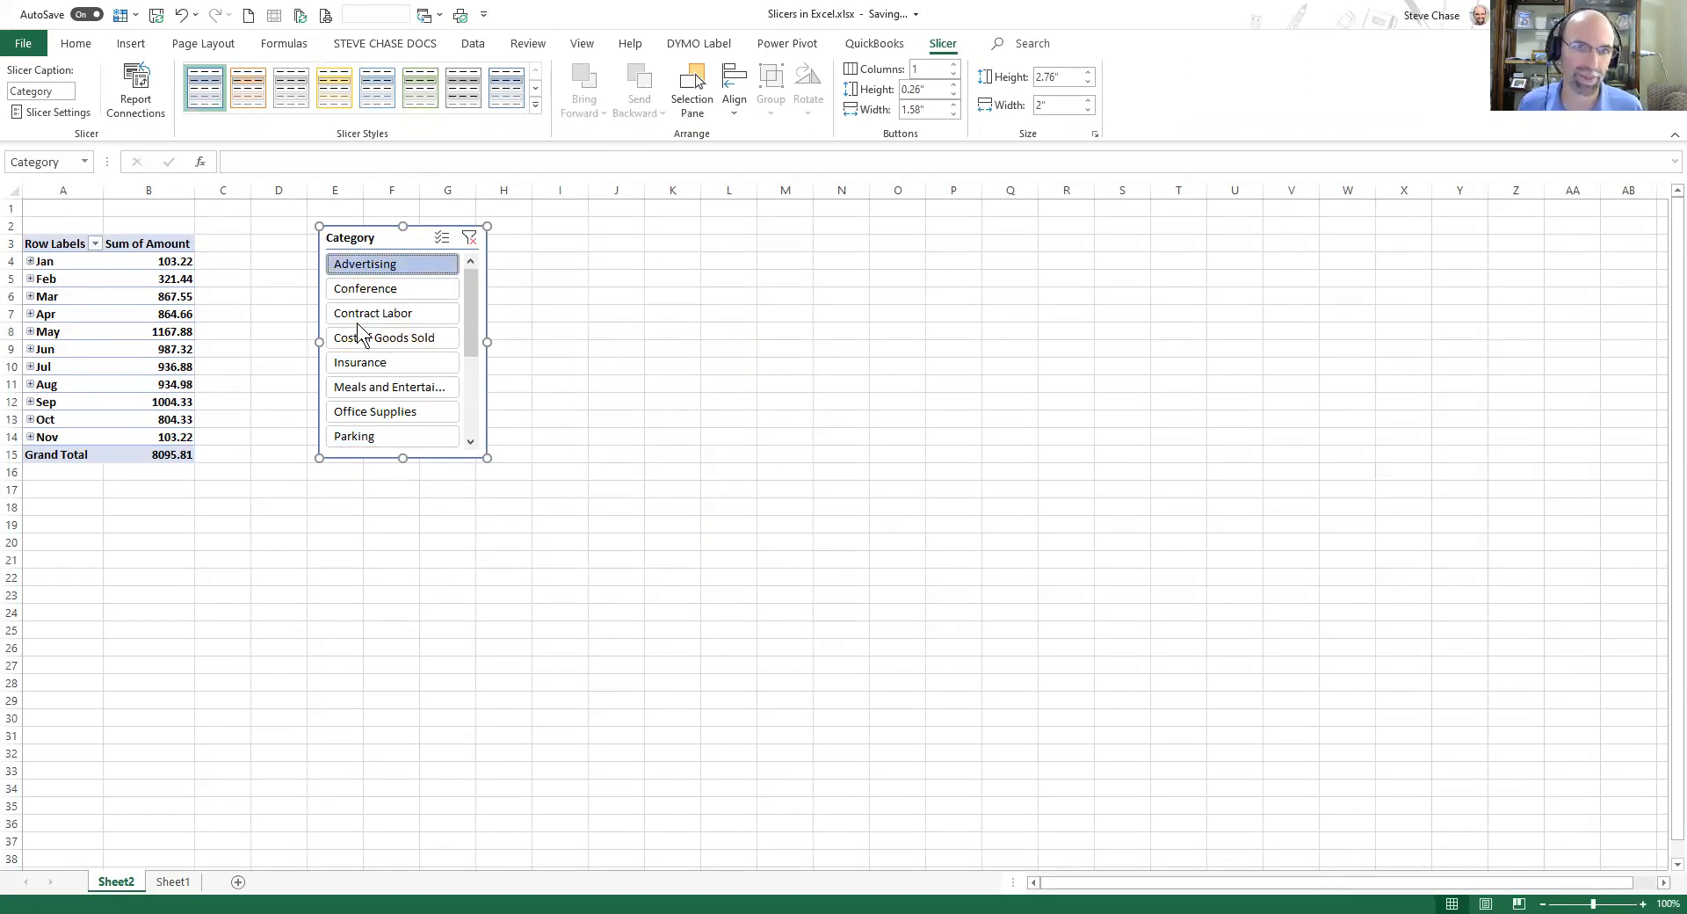
left_click(380, 291)
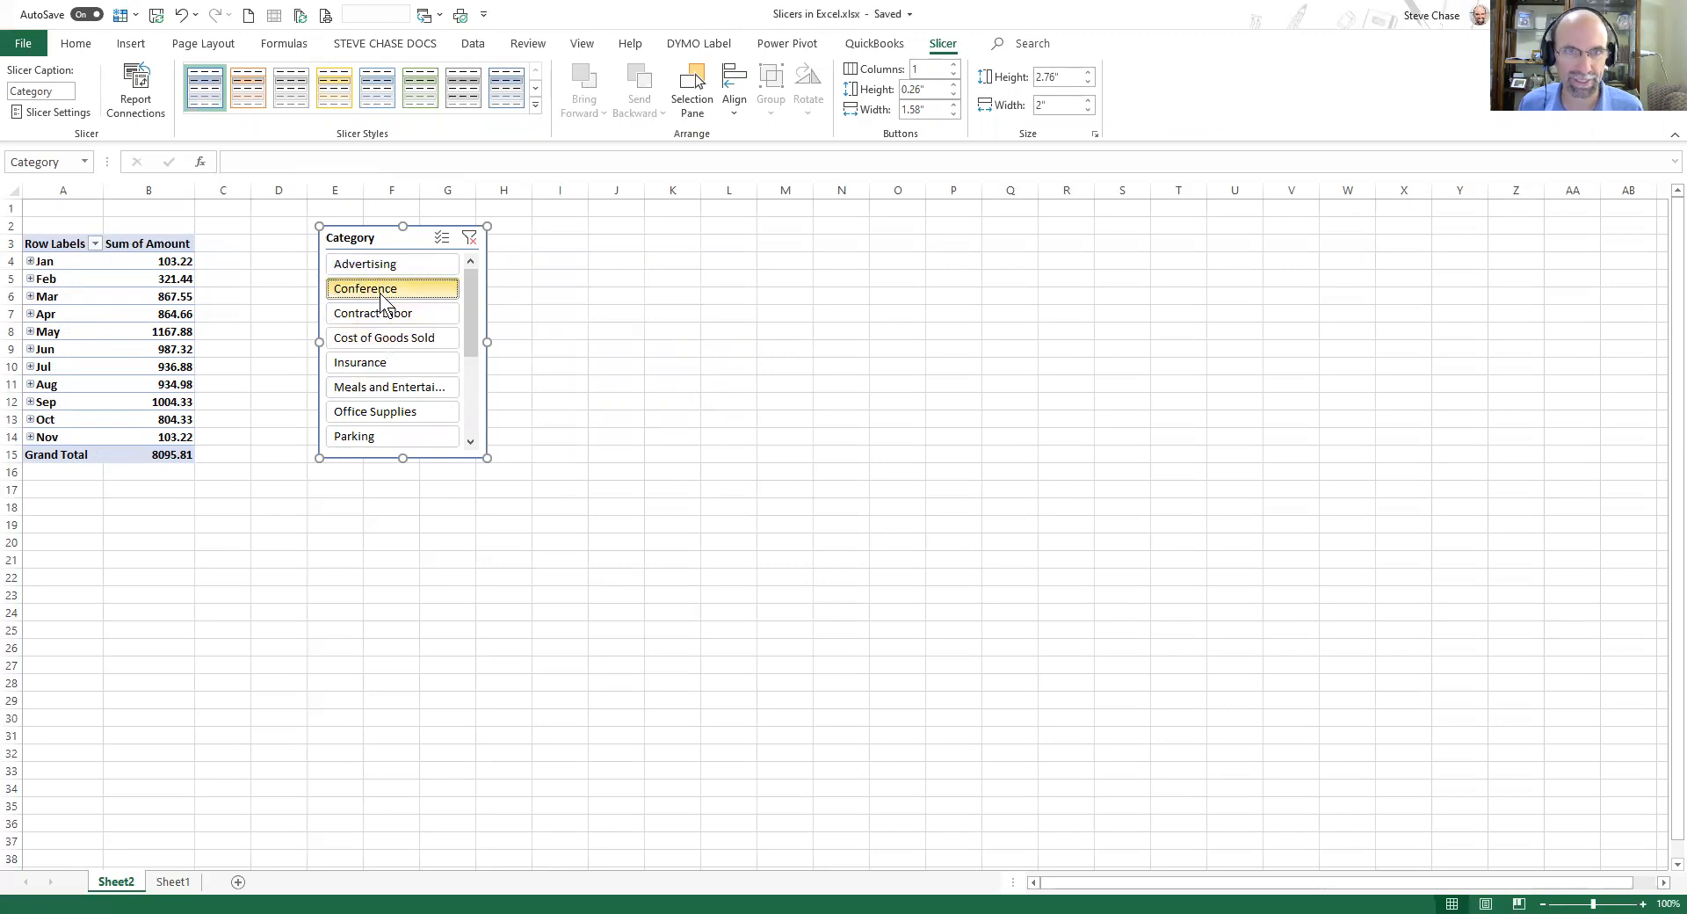
left_click(381, 340)
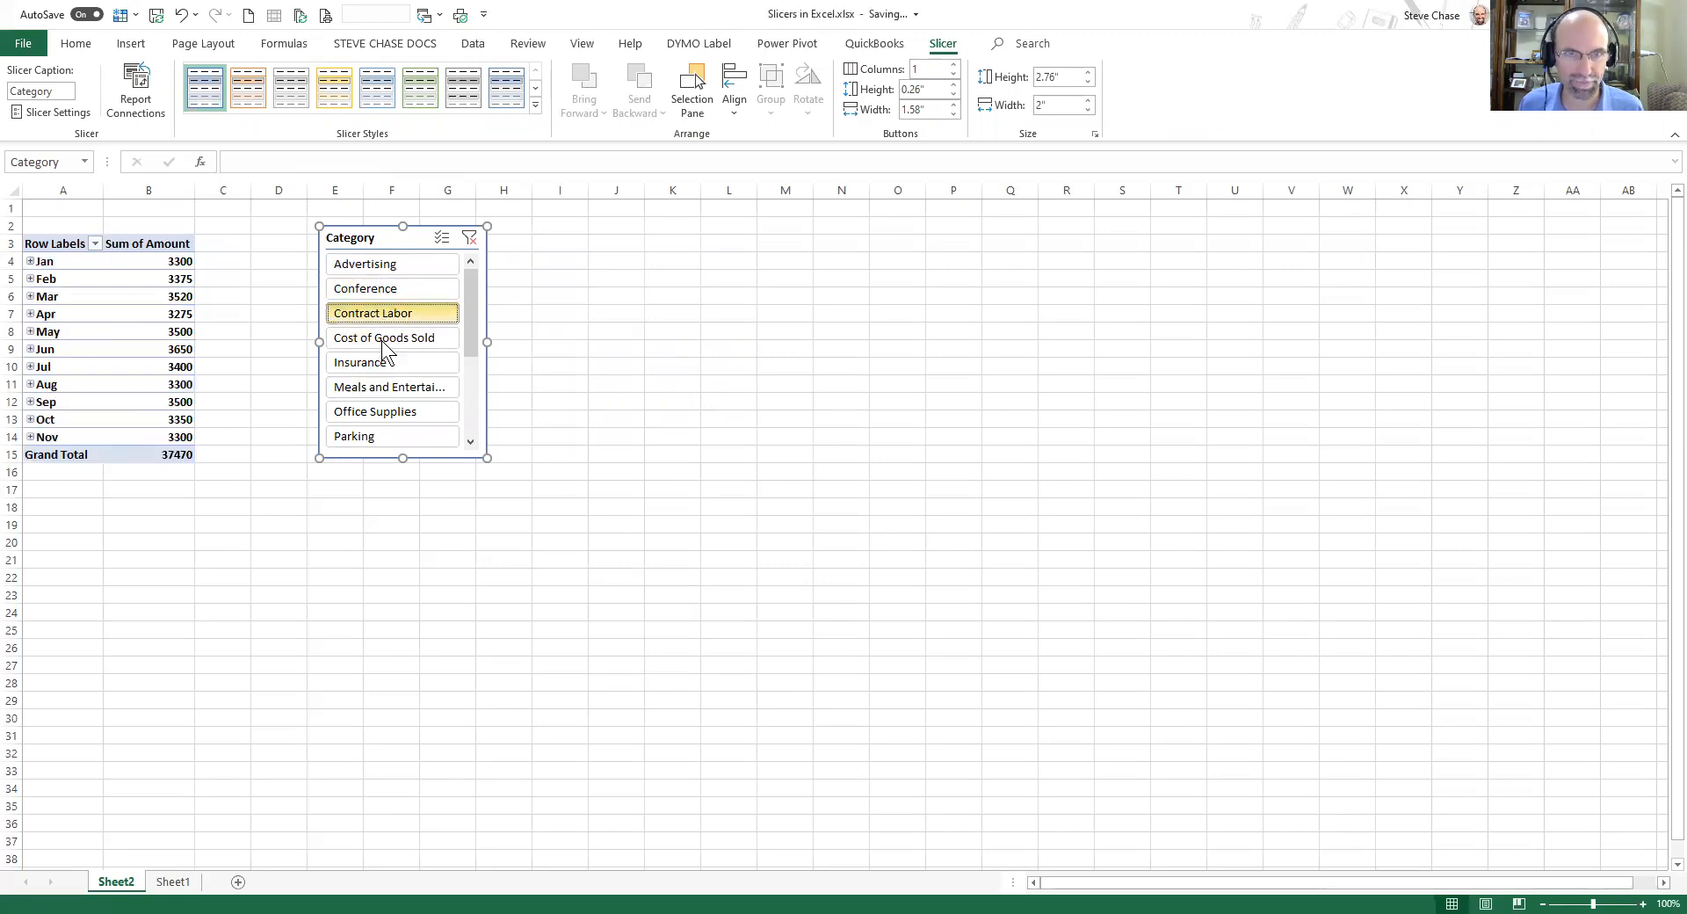
left_click(383, 365)
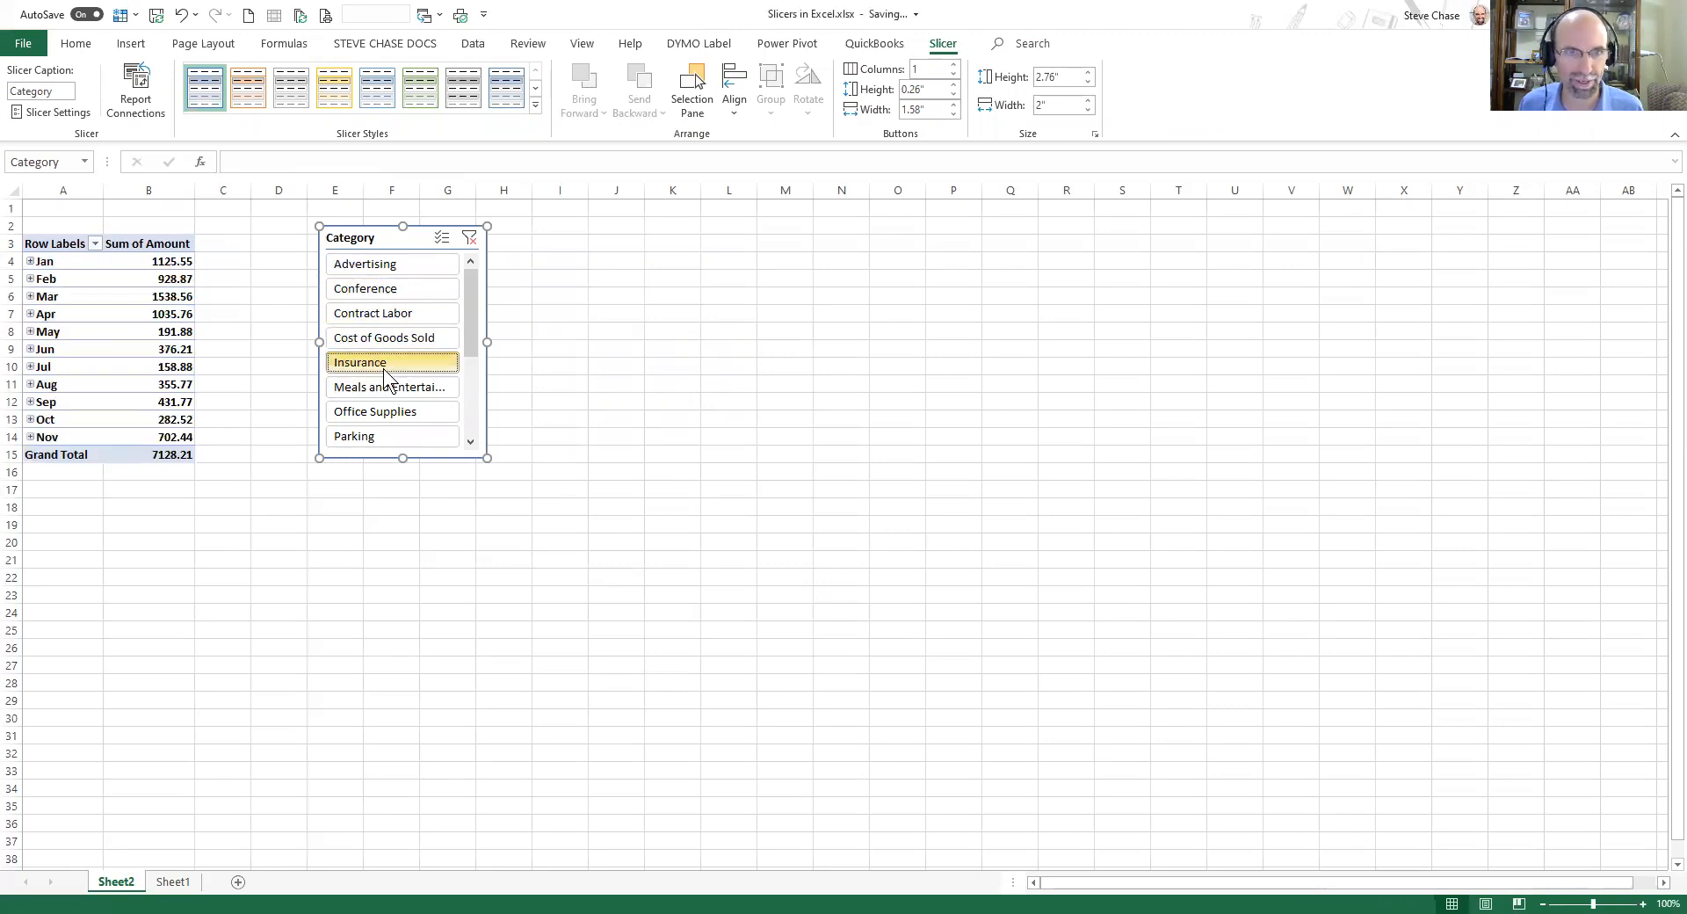
left_click(392, 395)
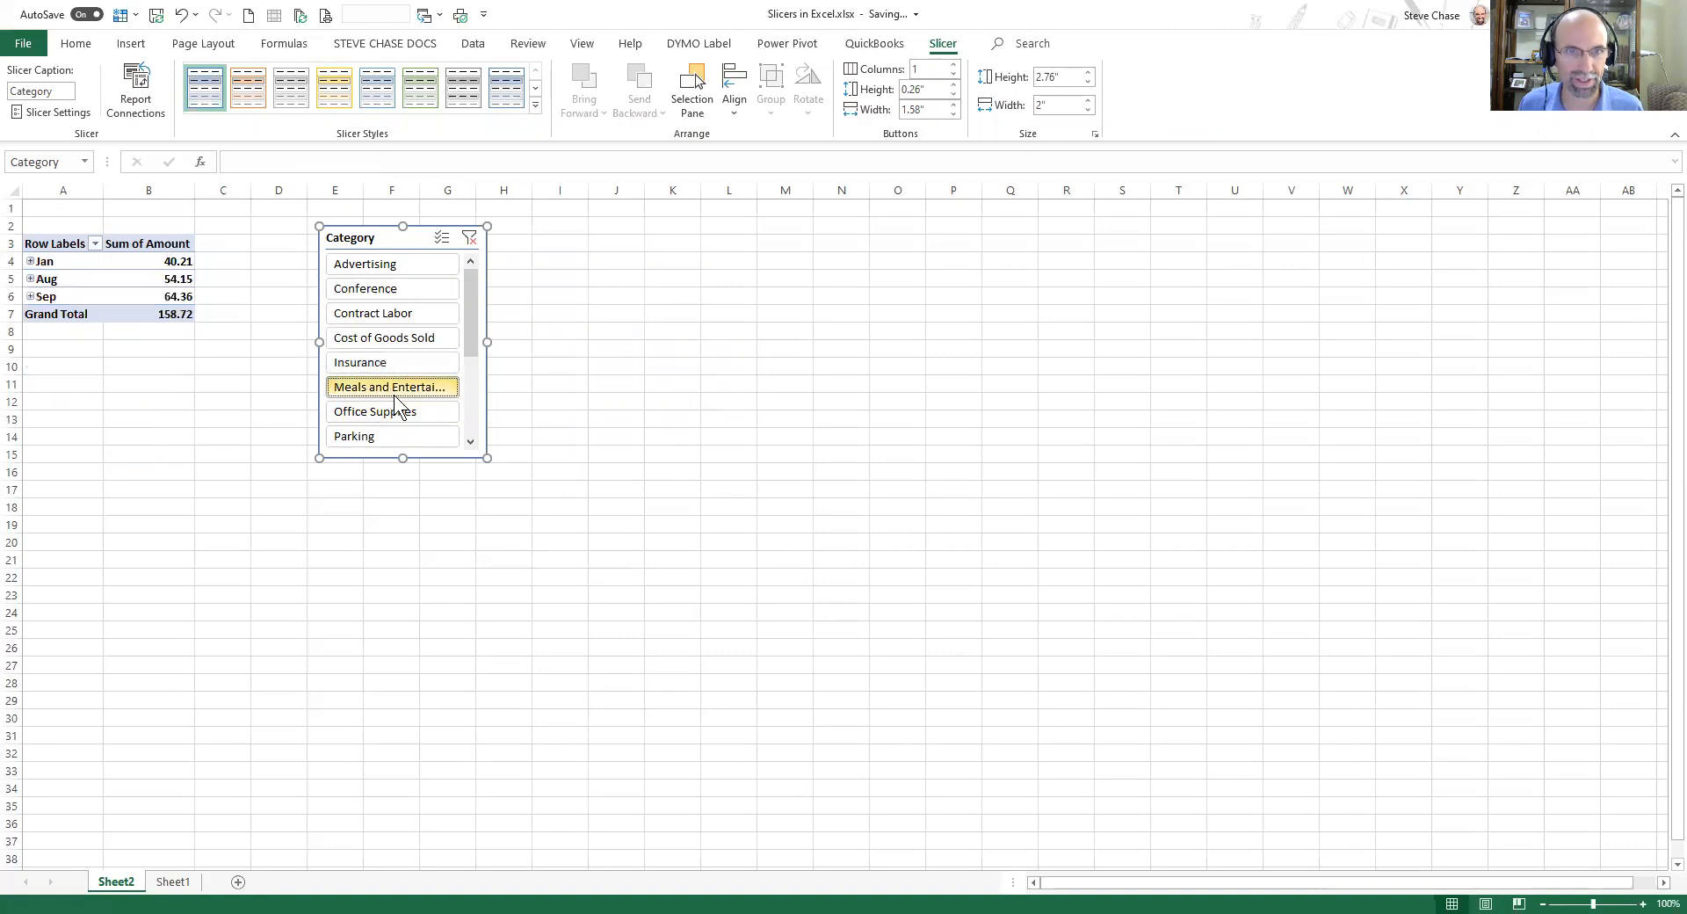
Scroll the slicer list and filter by Software, Training, Travel, and finally Rent.
left_click_drag(471, 335, 468, 402)
left_click(370, 392)
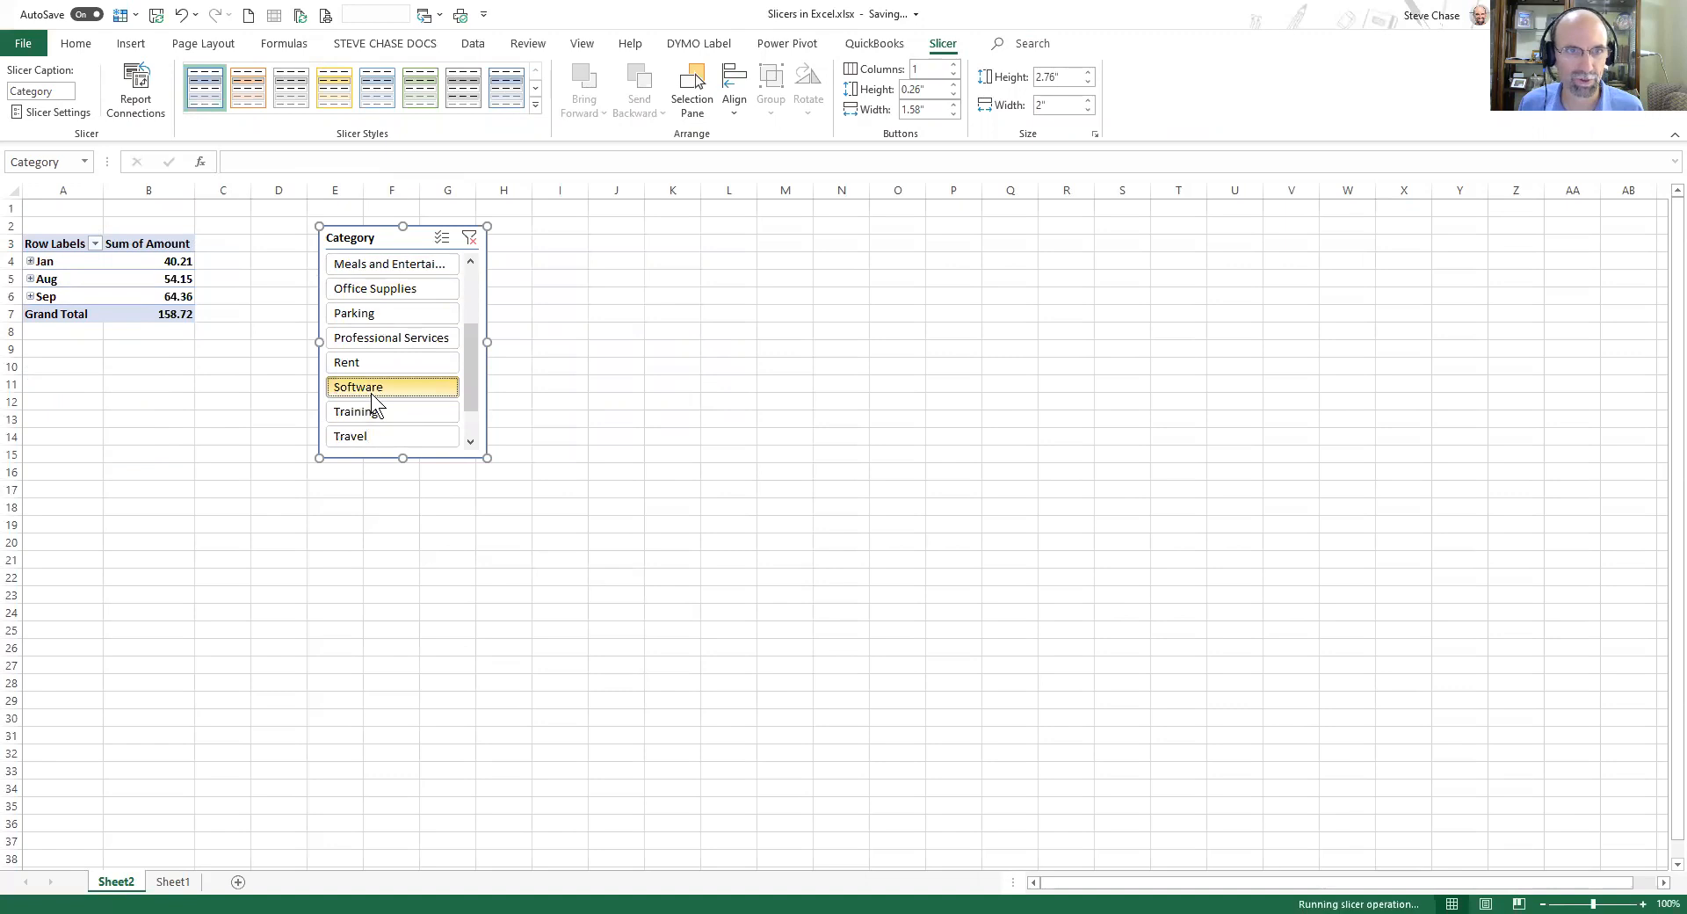
left_click(380, 404)
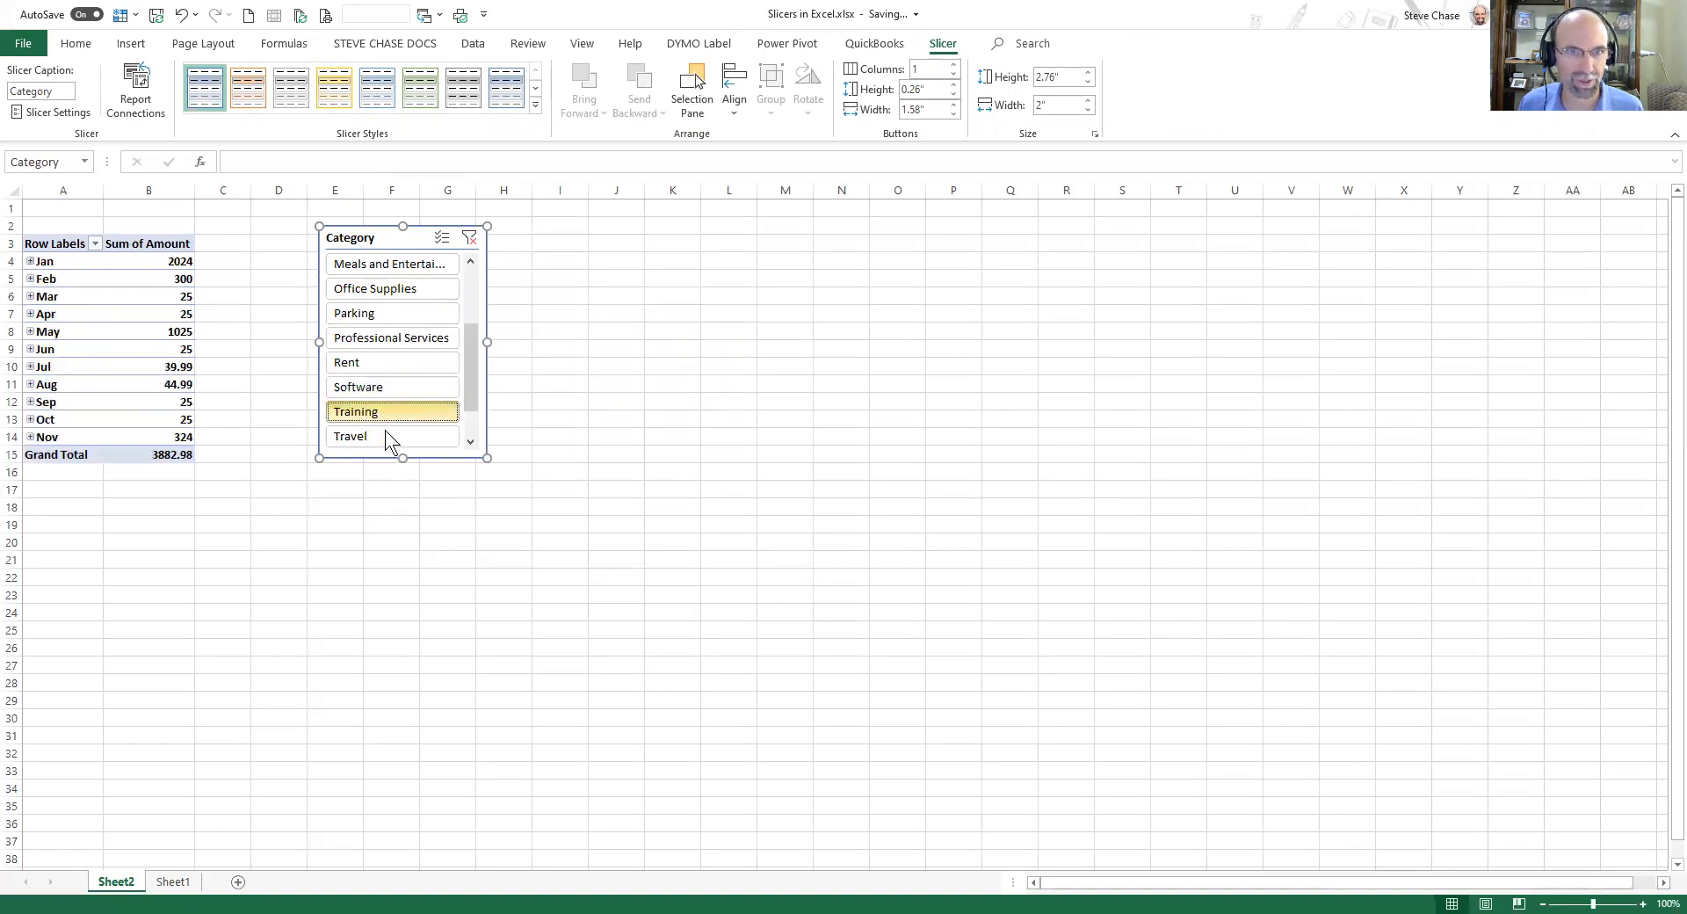
left_click(385, 434)
left_click(393, 371)
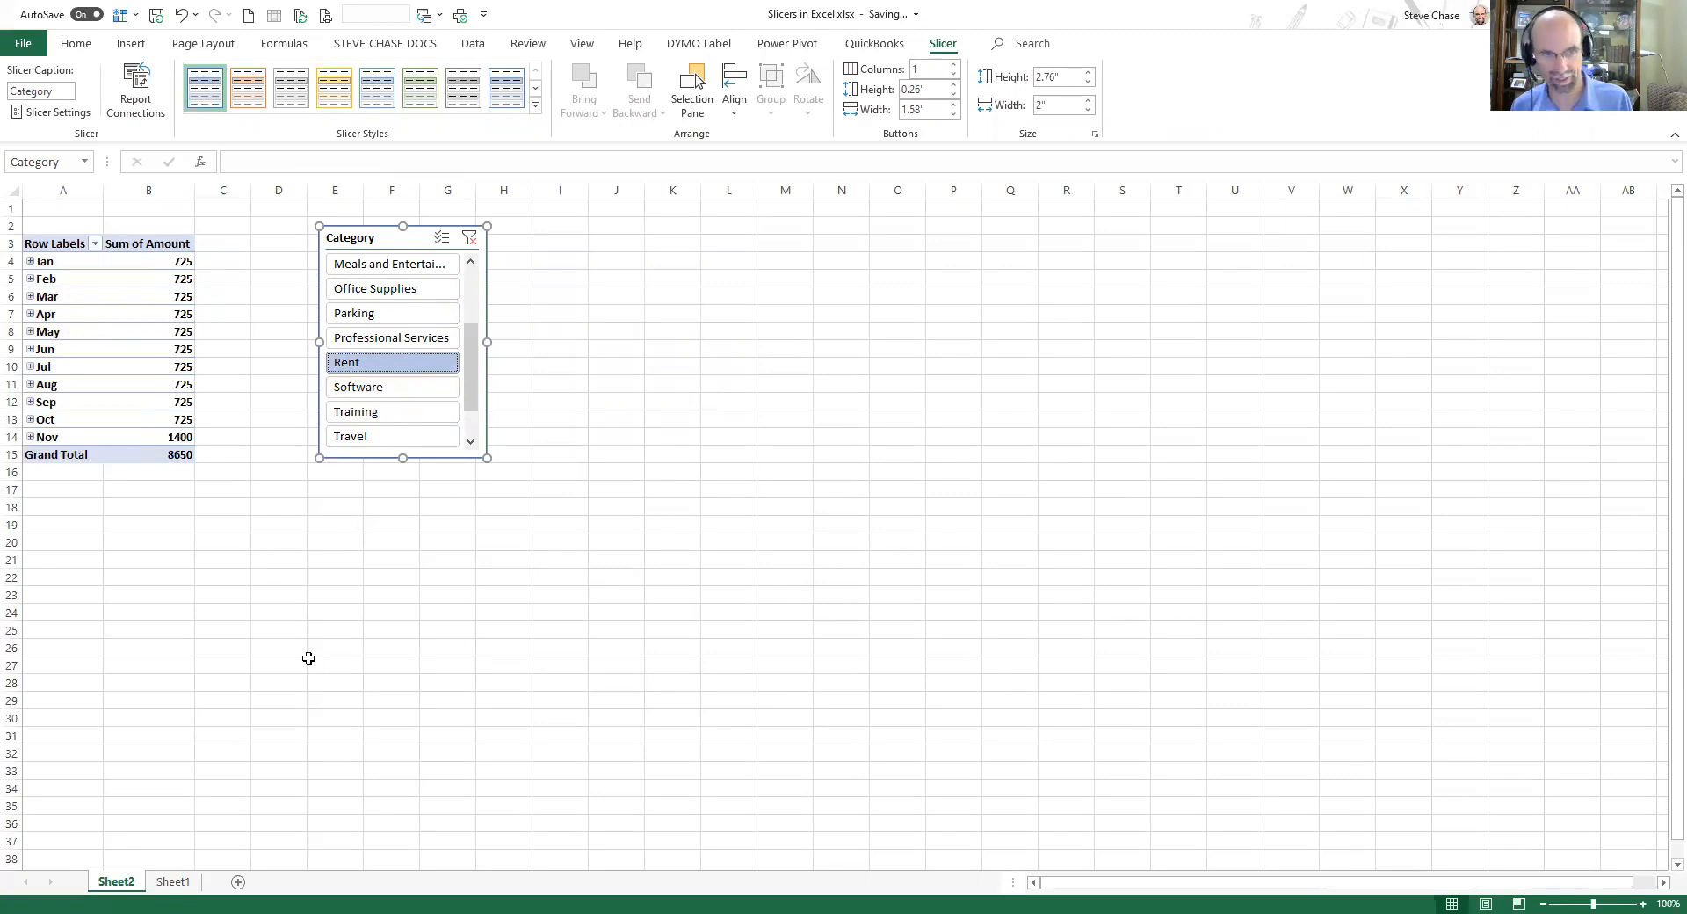
Expand and collapse the November row to see its individual Rent dates.
left_click(181, 437)
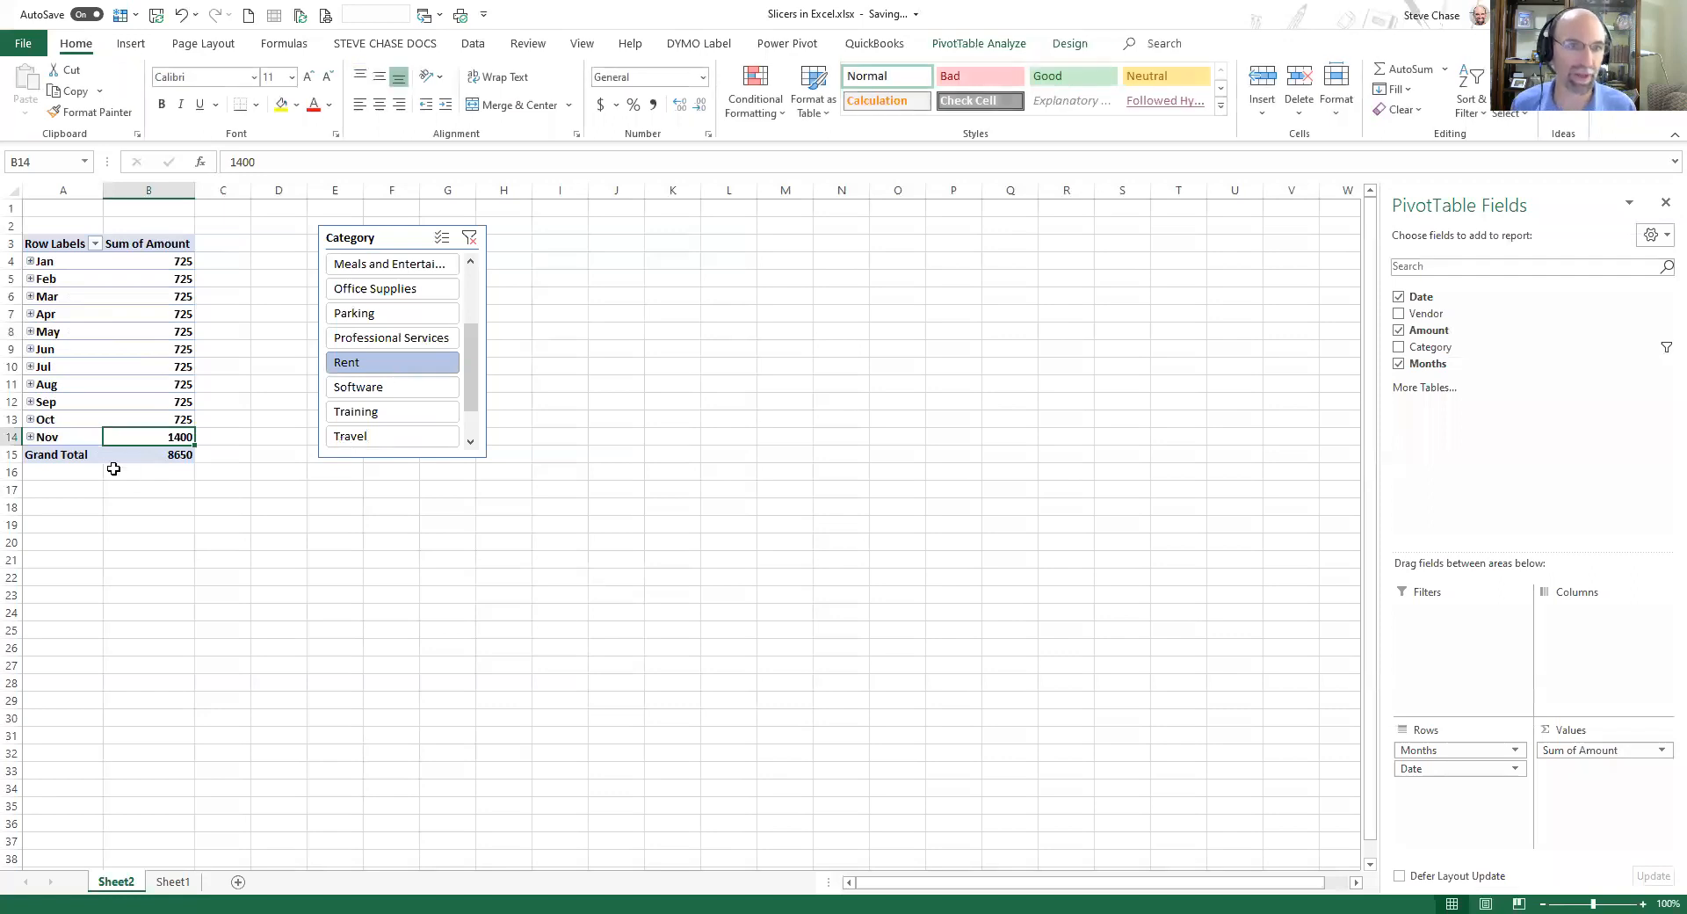
left_click(30, 436)
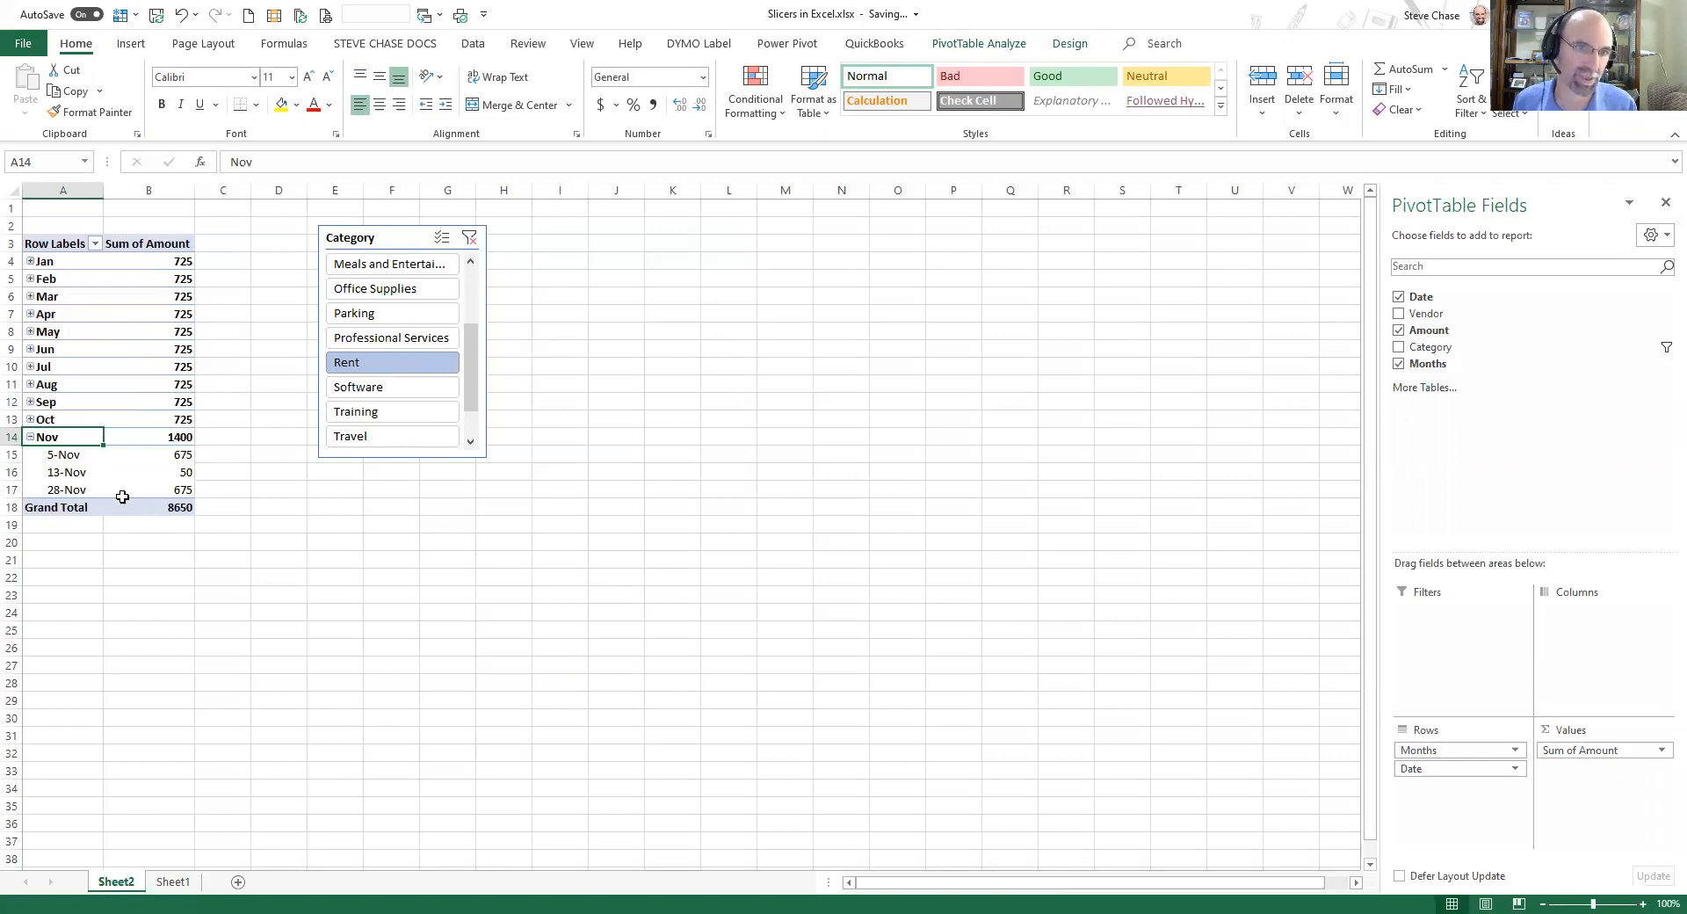
left_click(30, 437)
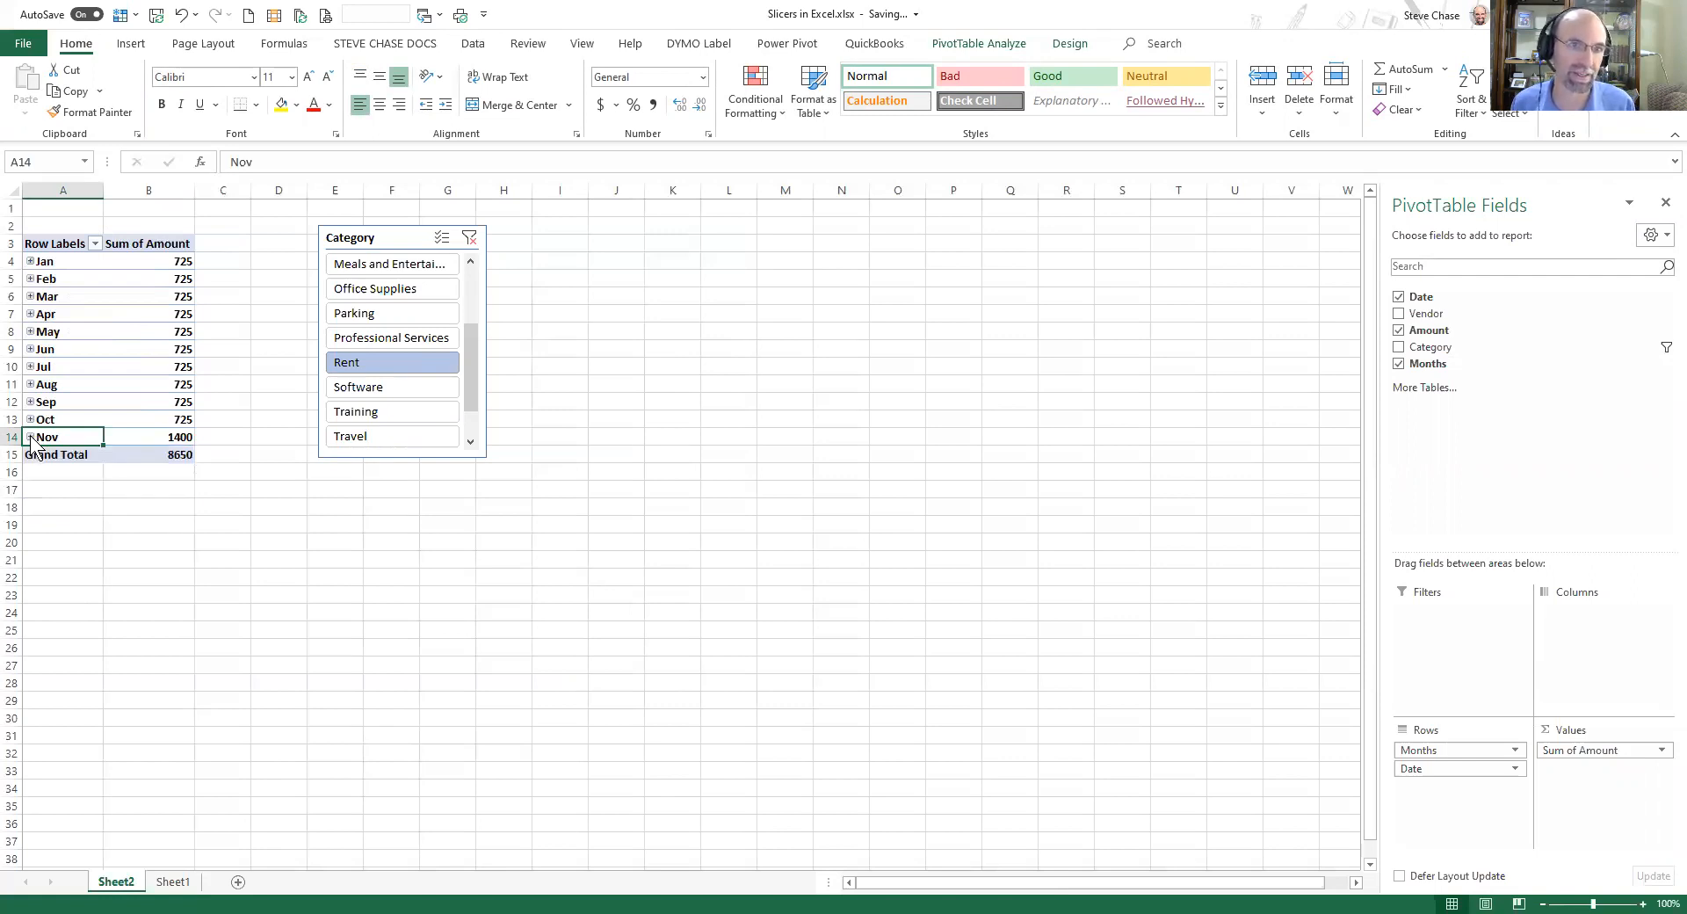
Move the Category slicer and enlarge it to span roughly columns D through Q.
left_click(373, 227)
left_click_drag(373, 227, 313, 231)
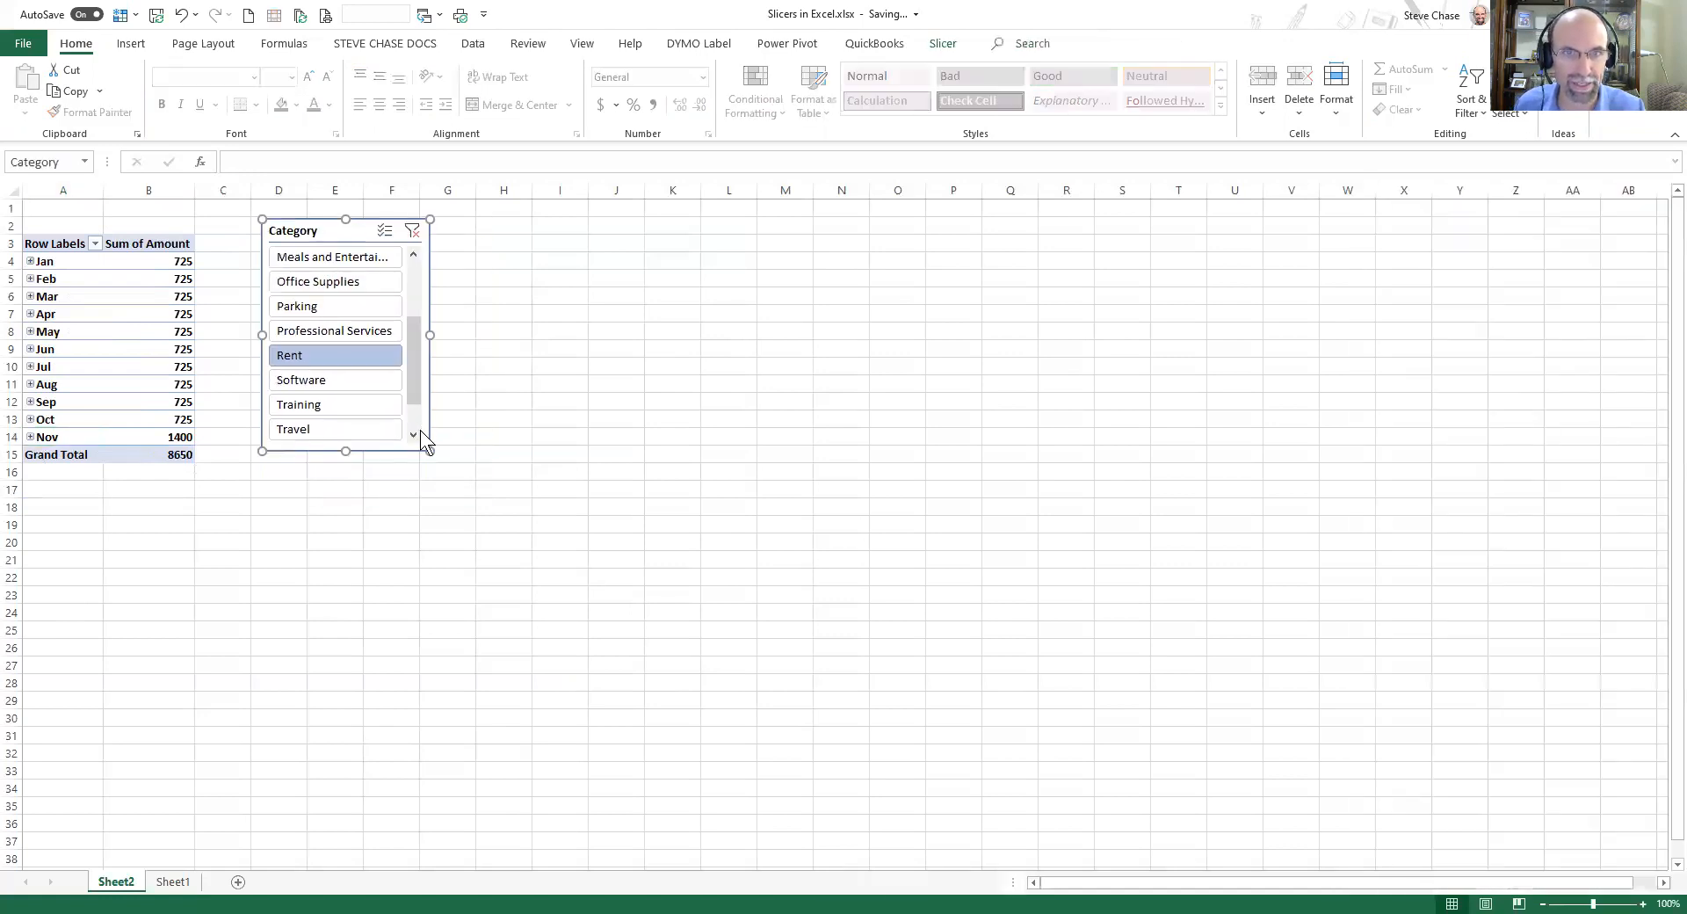
left_click_drag(430, 450, 943, 518)
left_click_drag(1046, 610, 1040, 610)
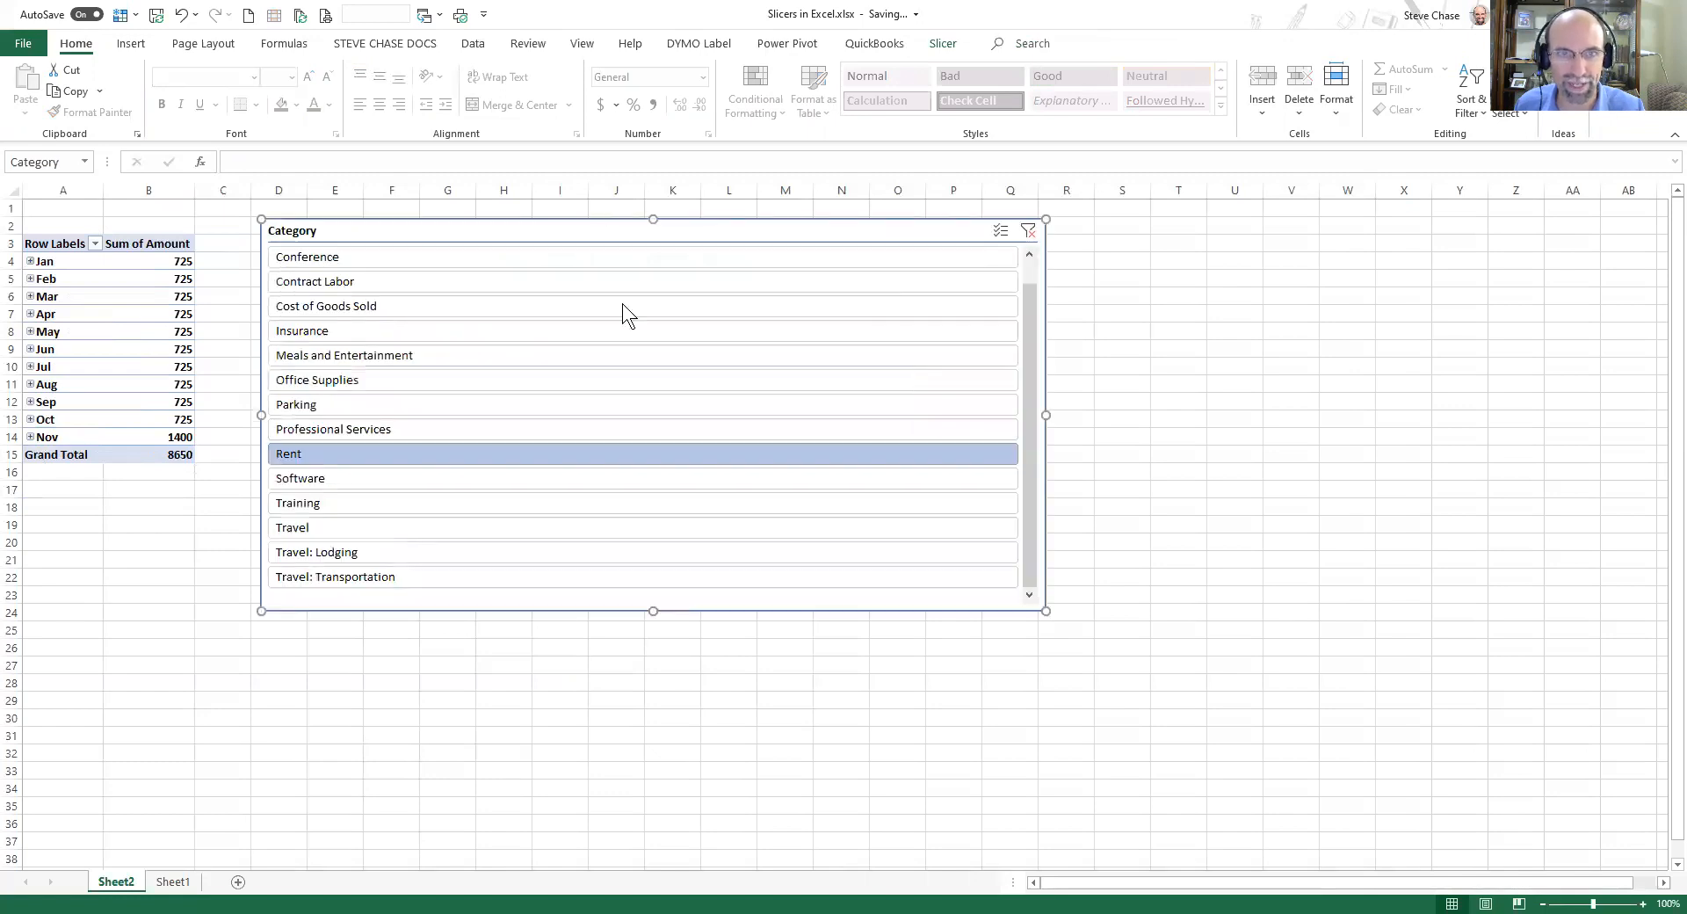
left_click_drag(453, 249, 597, 250)
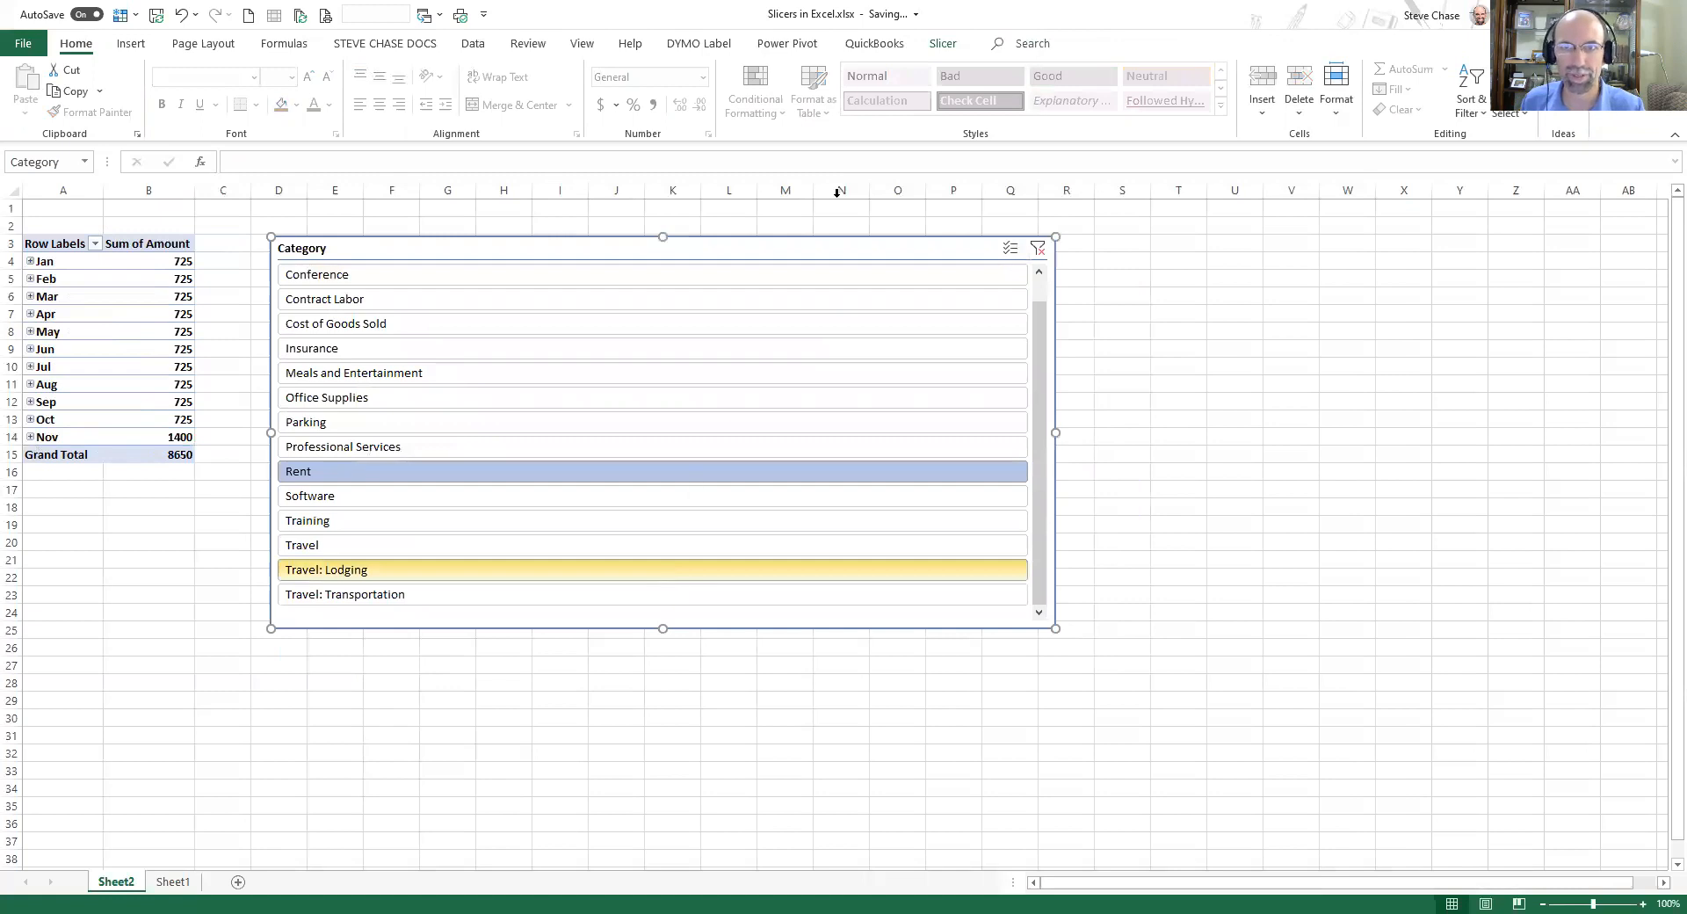
Set the slicer's buttons to display in 3 columns.
left_click(941, 43)
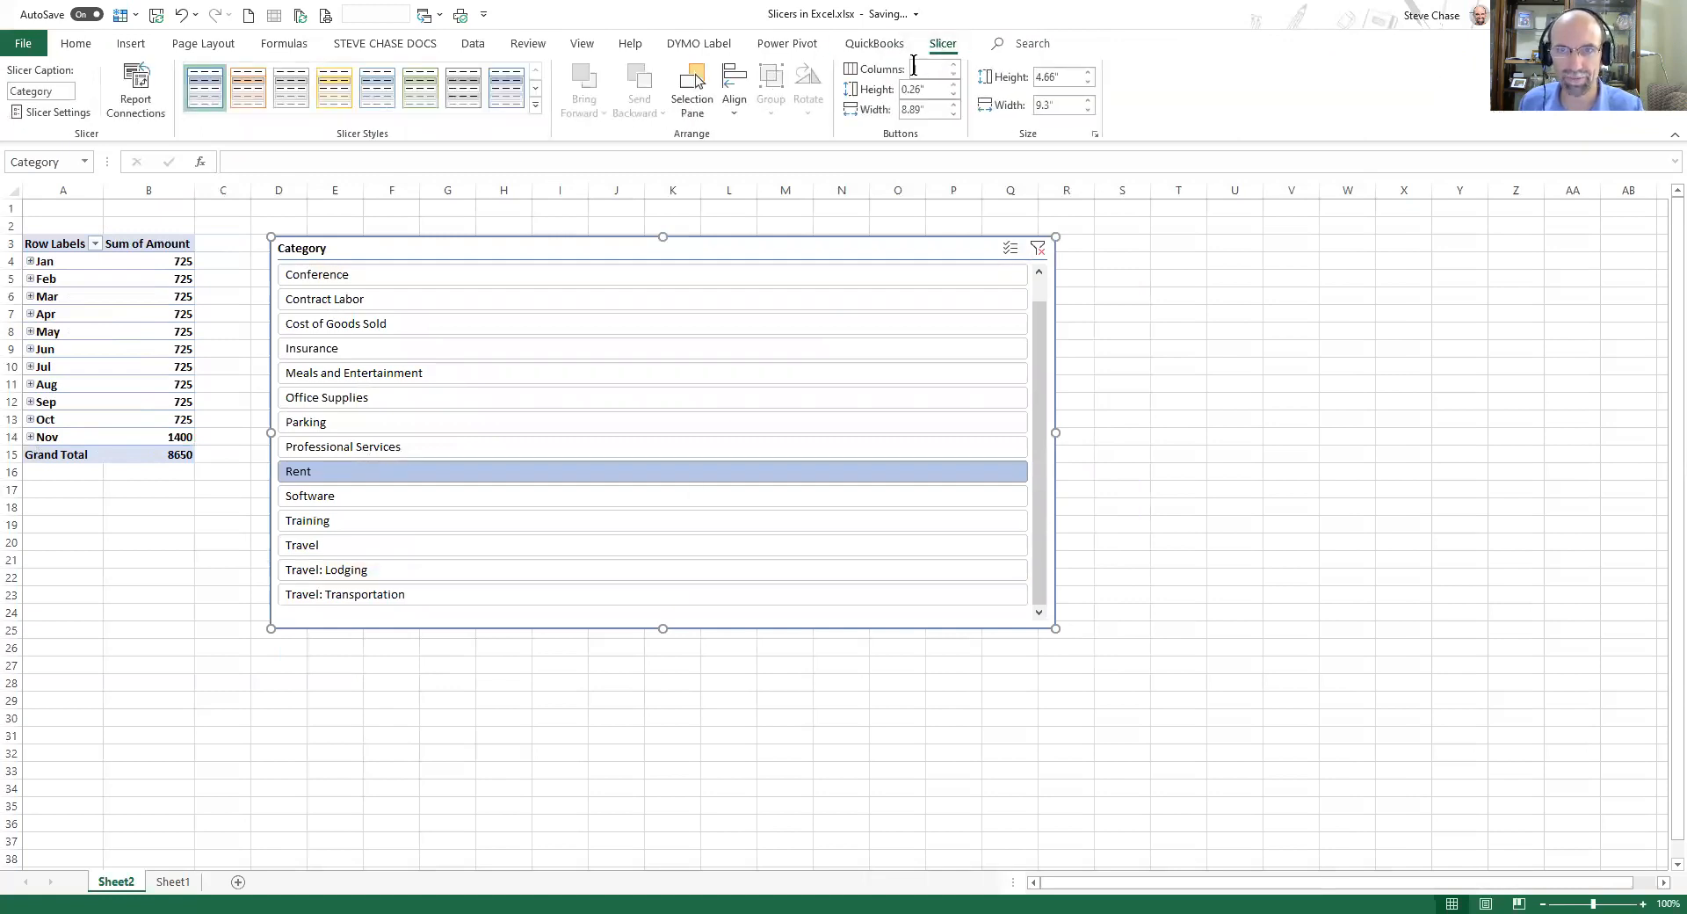
left_click(953, 64)
left_click(953, 64)
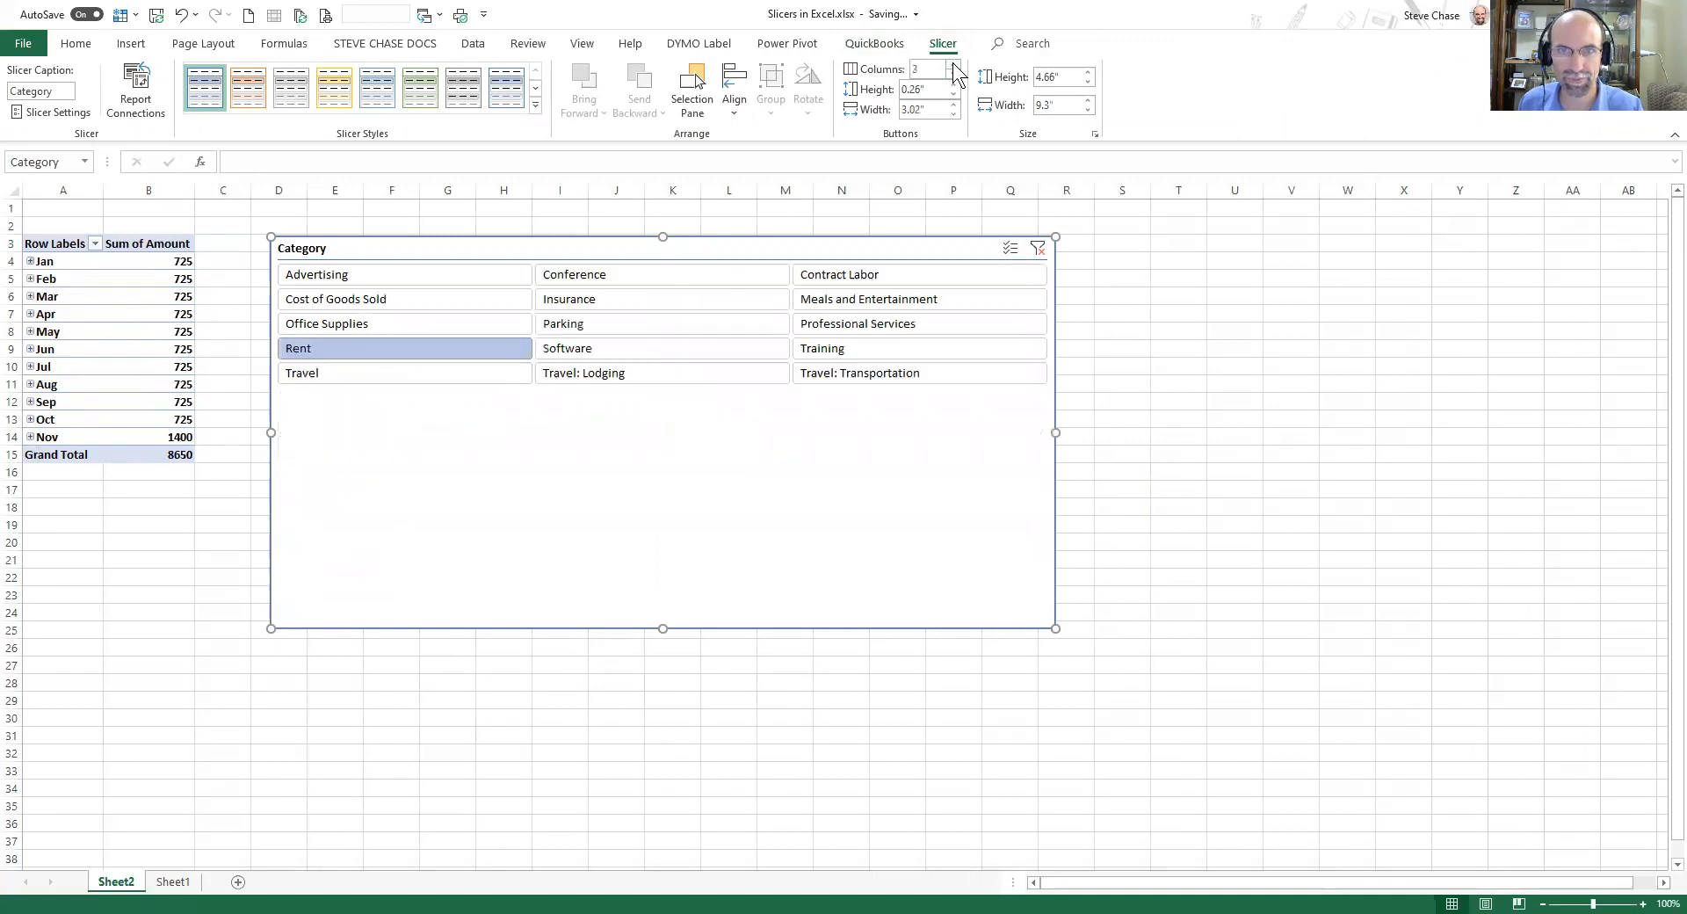
Increase the slicer's height to 4.8" and its button height to 0.8".
left_click(1087, 72)
left_click(1087, 72)
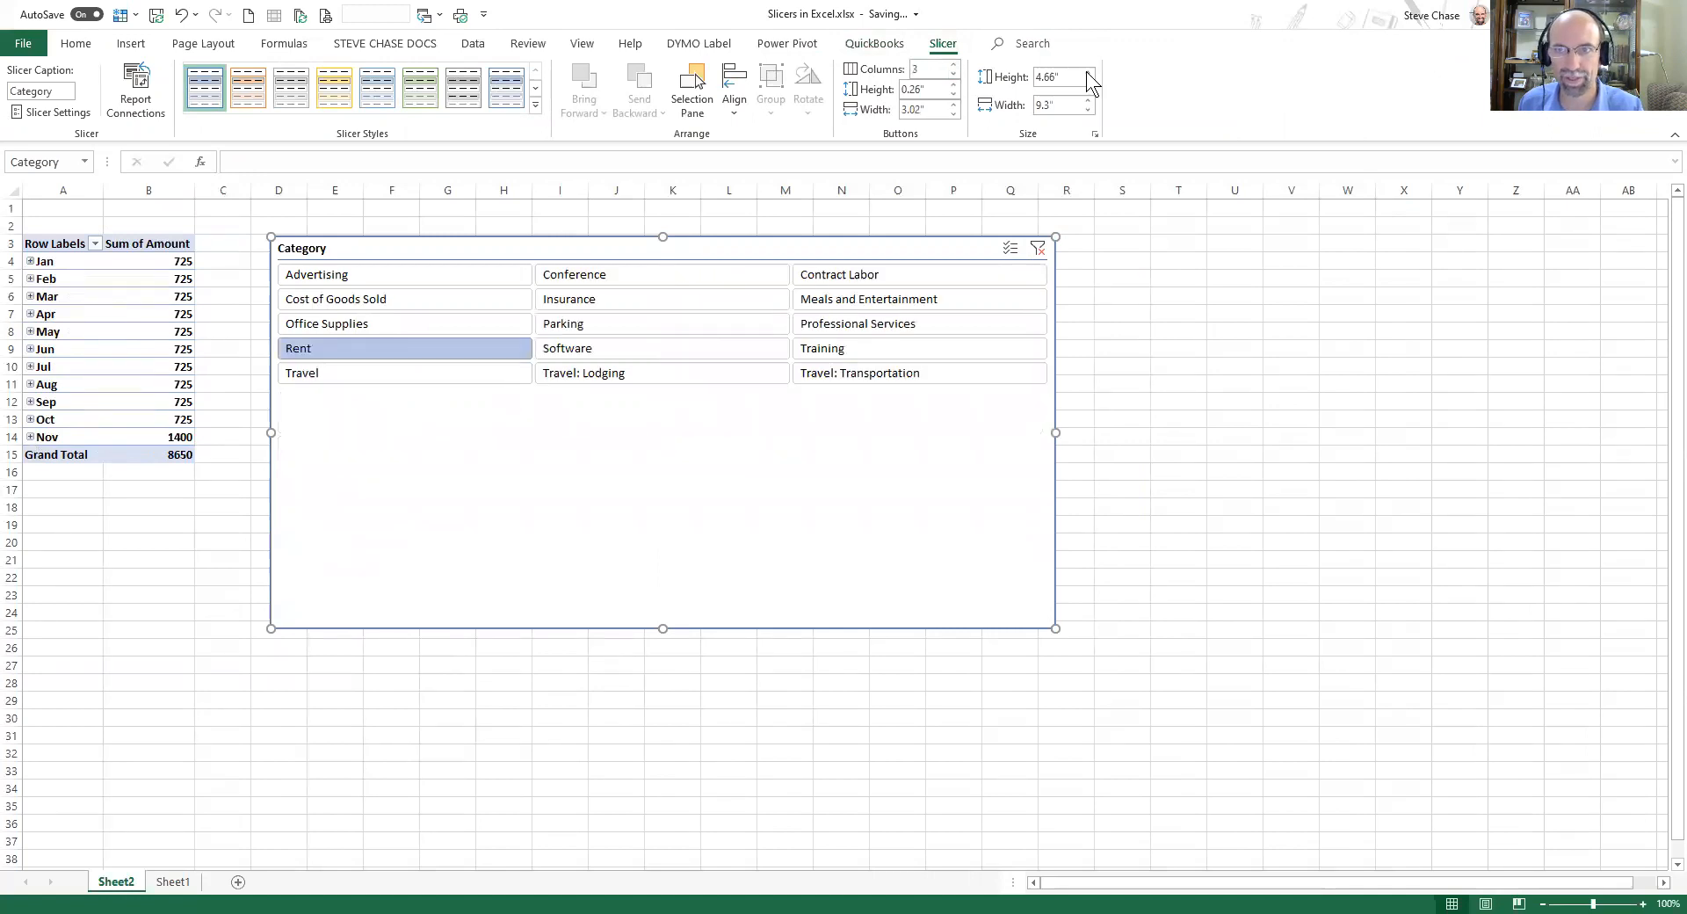
left_click(954, 85)
left_click(955, 85)
left_click(954, 85)
left_click(954, 85)
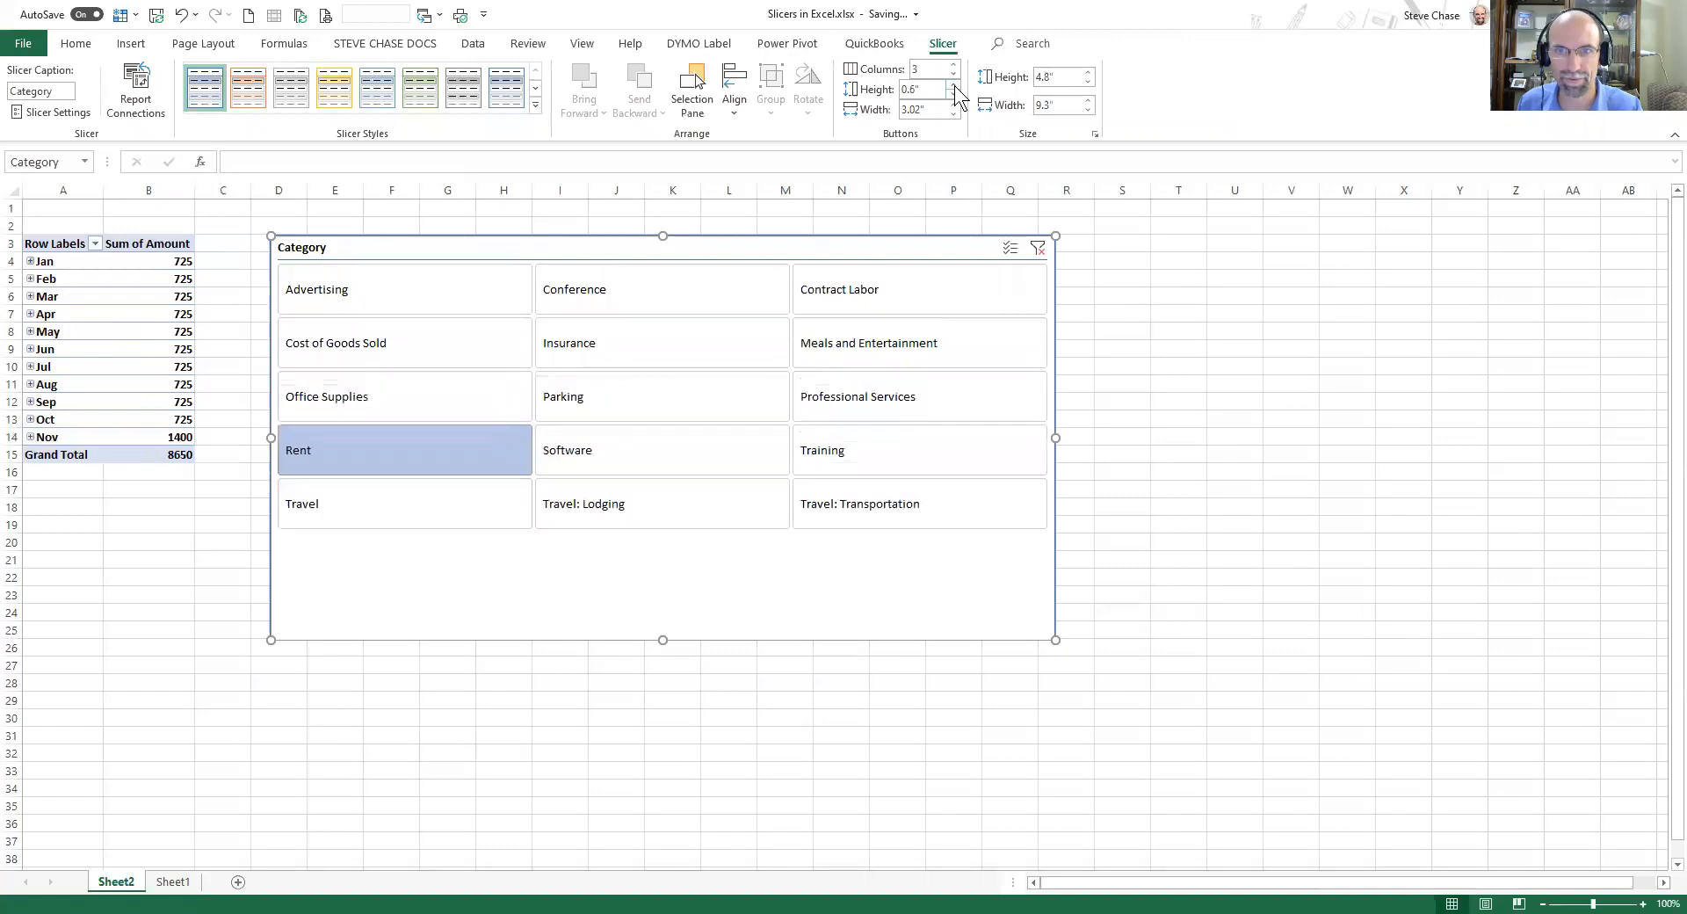
left_click(954, 85)
left_click(954, 86)
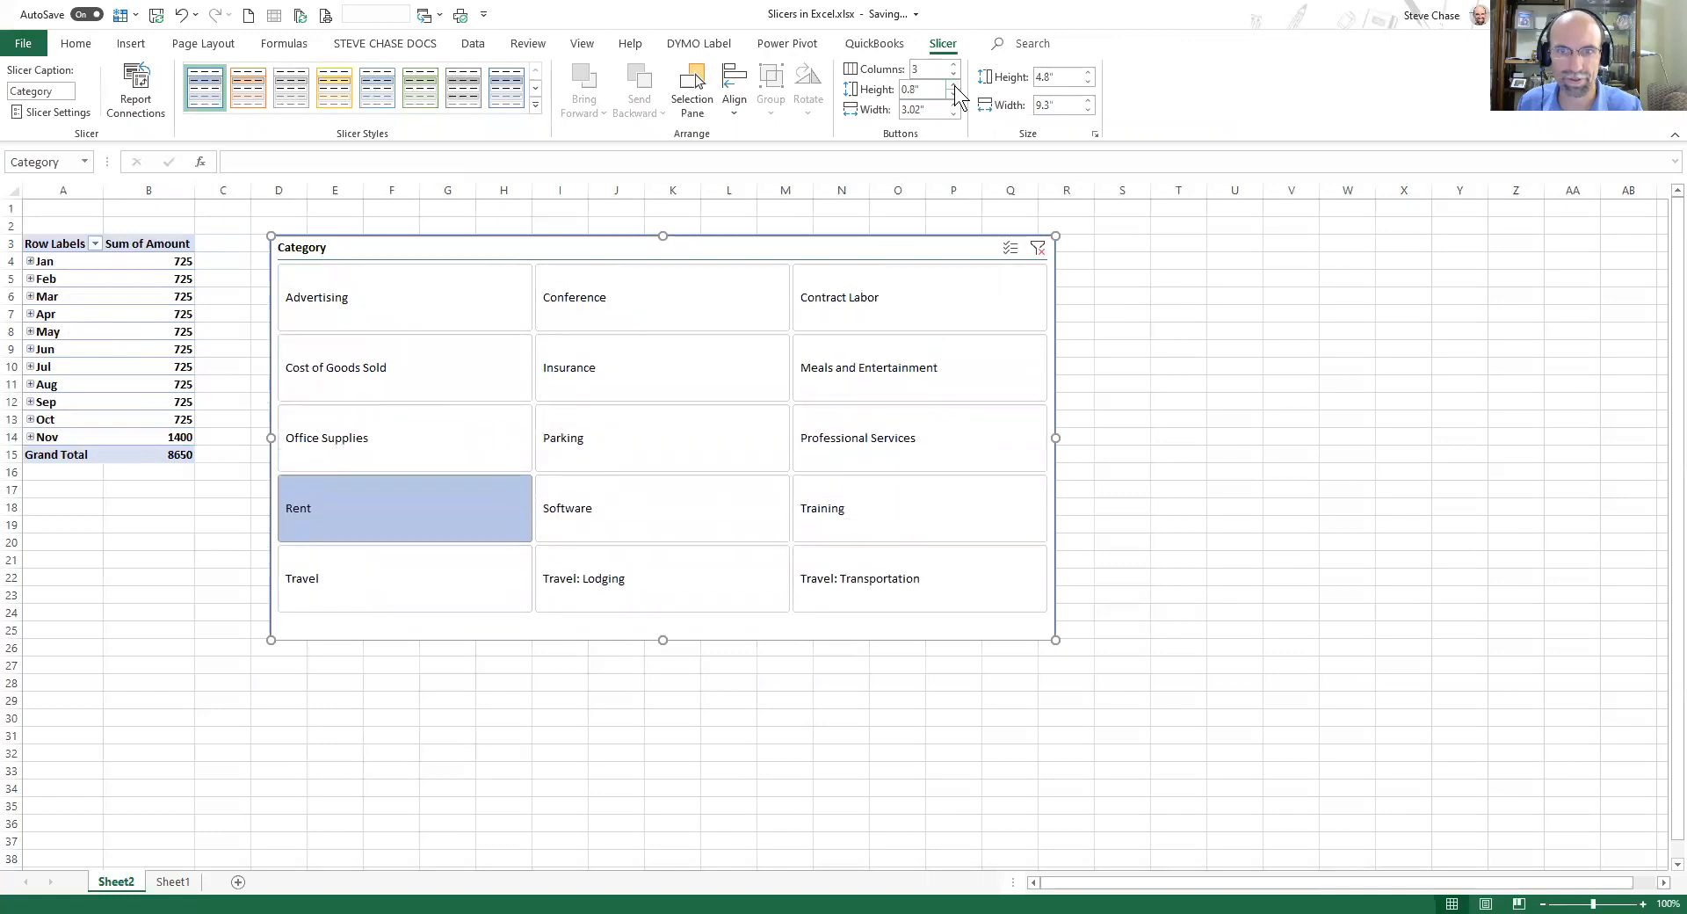
Apply the dark green slicer style to the Category slicer.
left_click(535, 105)
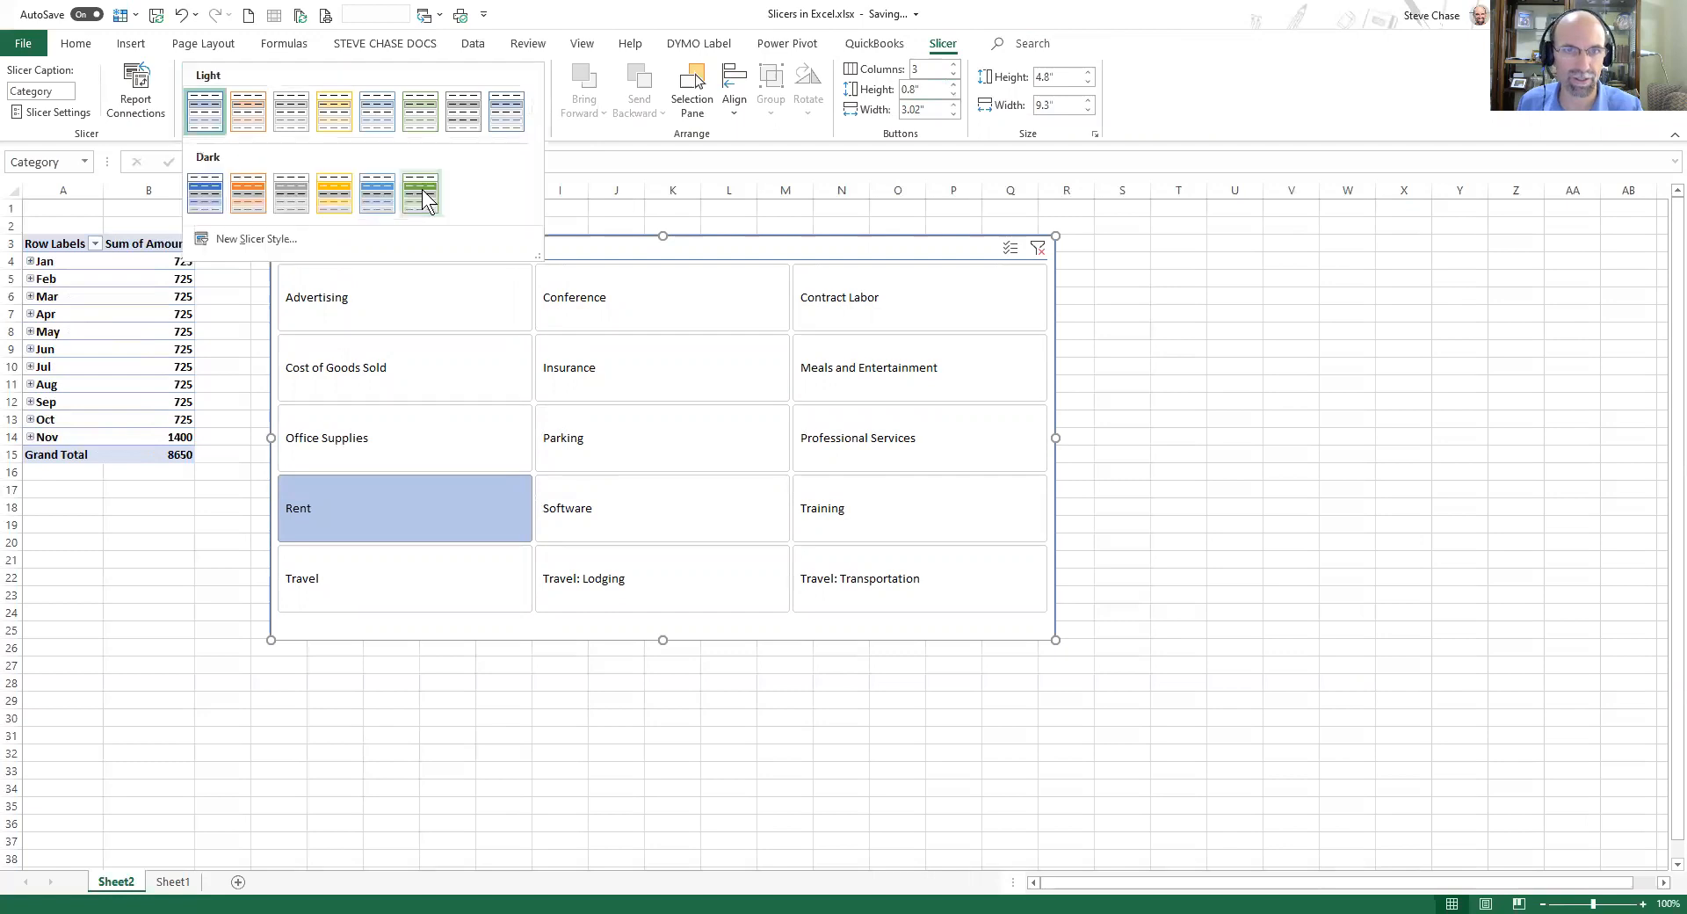
left_click(422, 190)
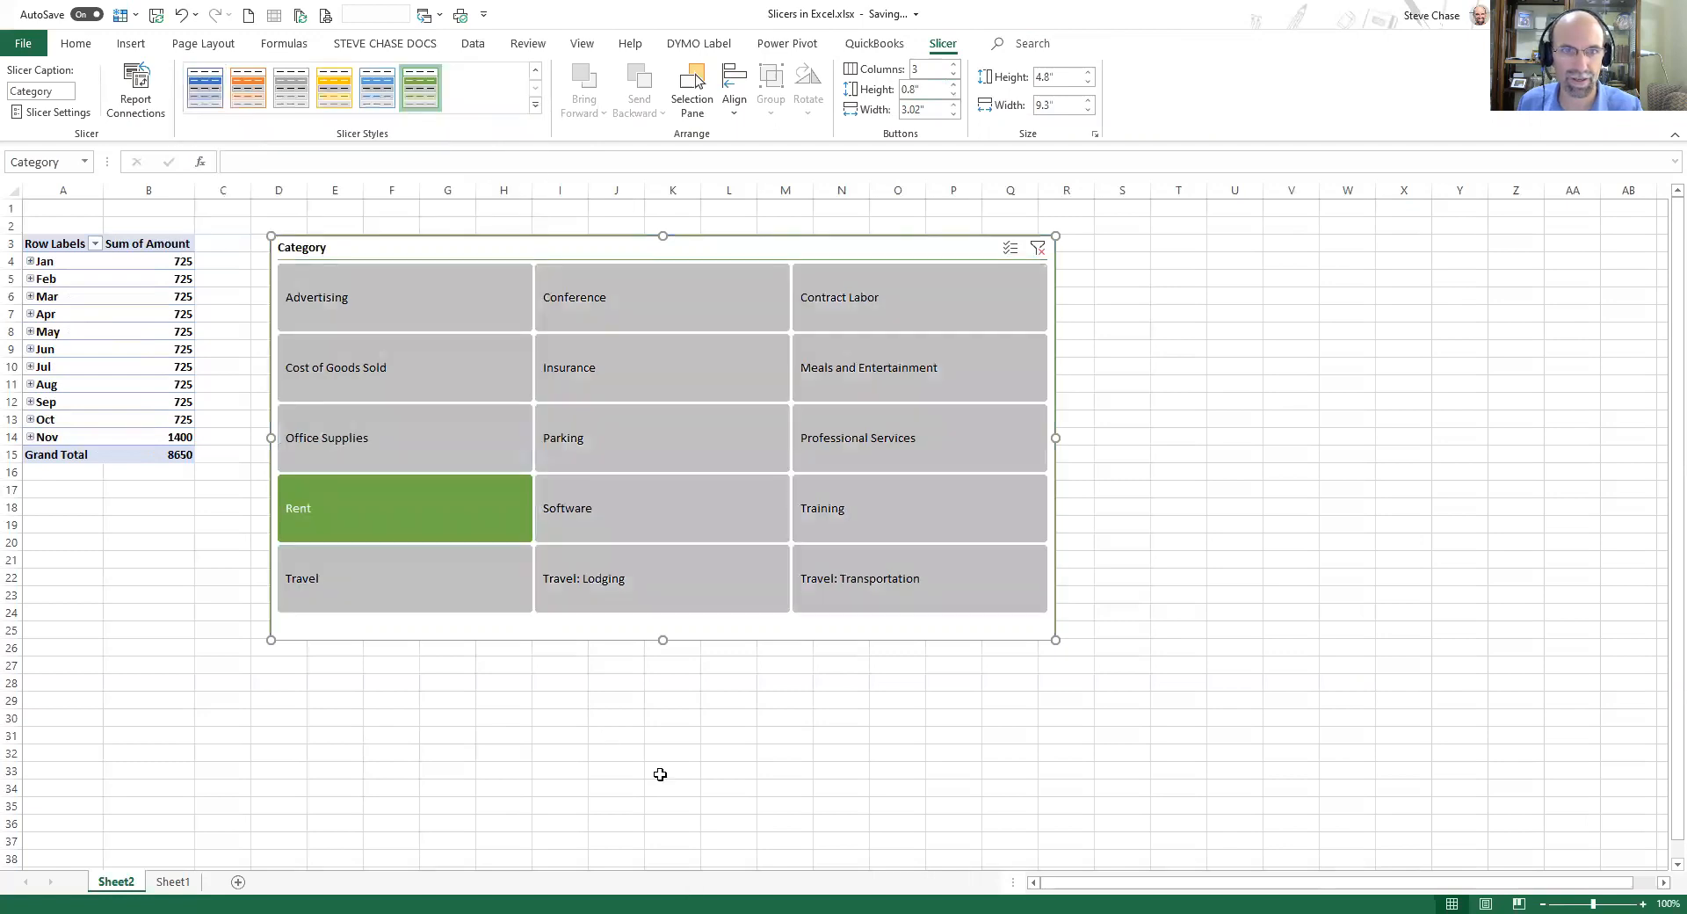
Filter by Software, Parking, Cost of Goods Sold, Advertising, Conference, Contract Labor, then Meals and Entertainment, and nudge the slicer slightly upward.
left_click(641, 525)
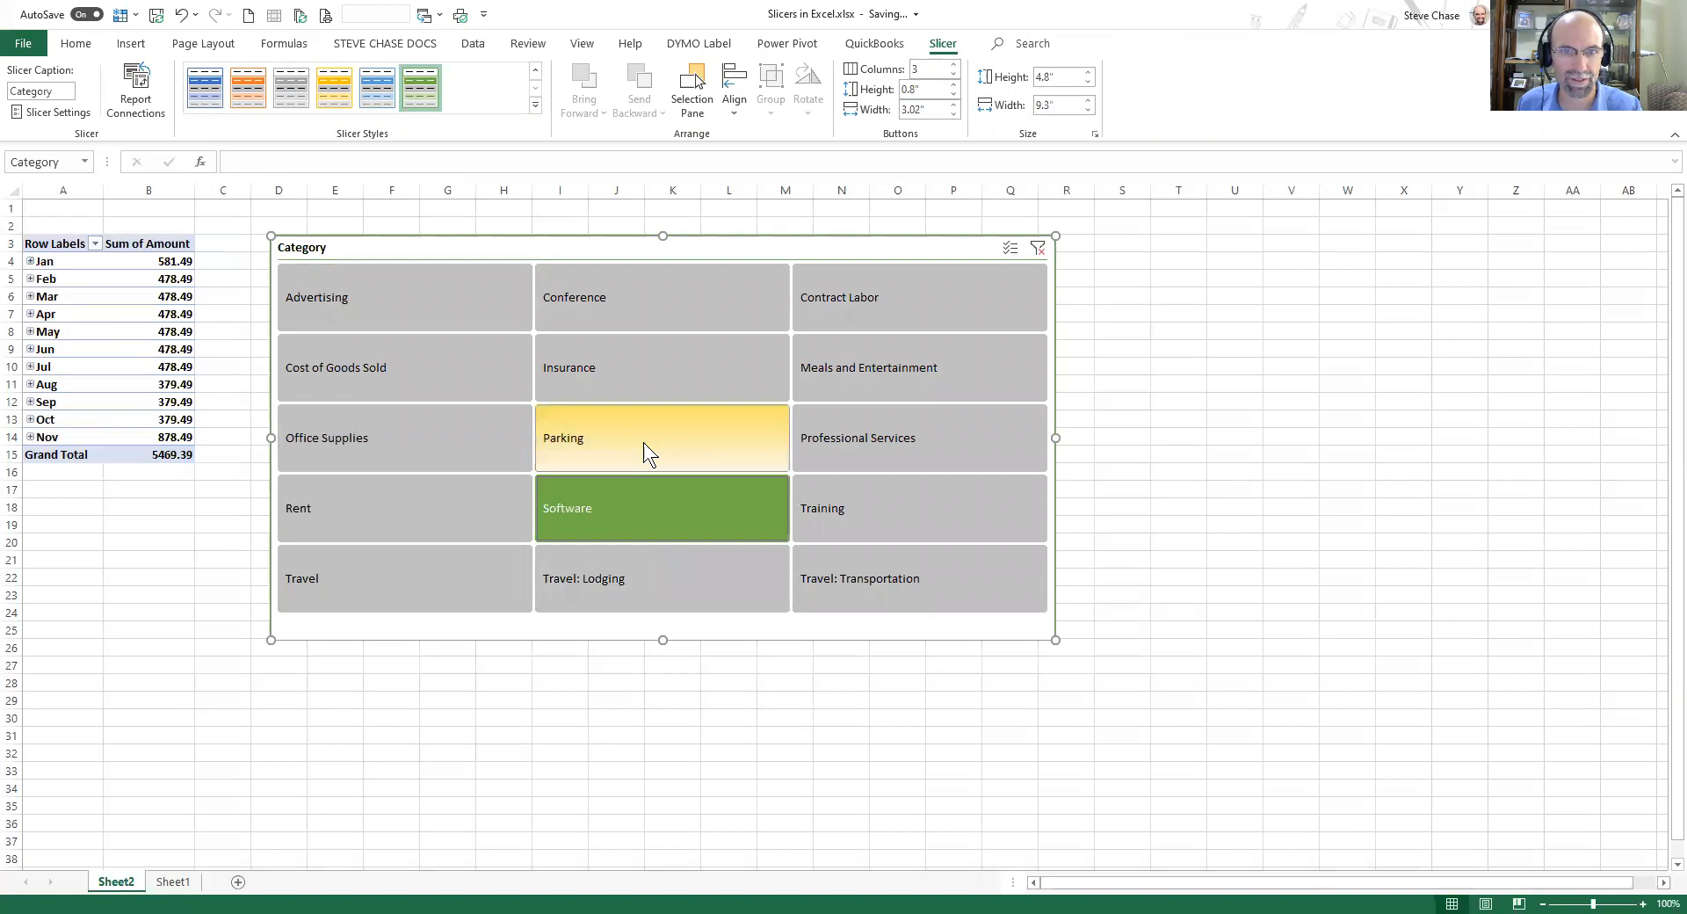
left_click(606, 434)
left_click(421, 378)
left_click(412, 299)
left_click(642, 303)
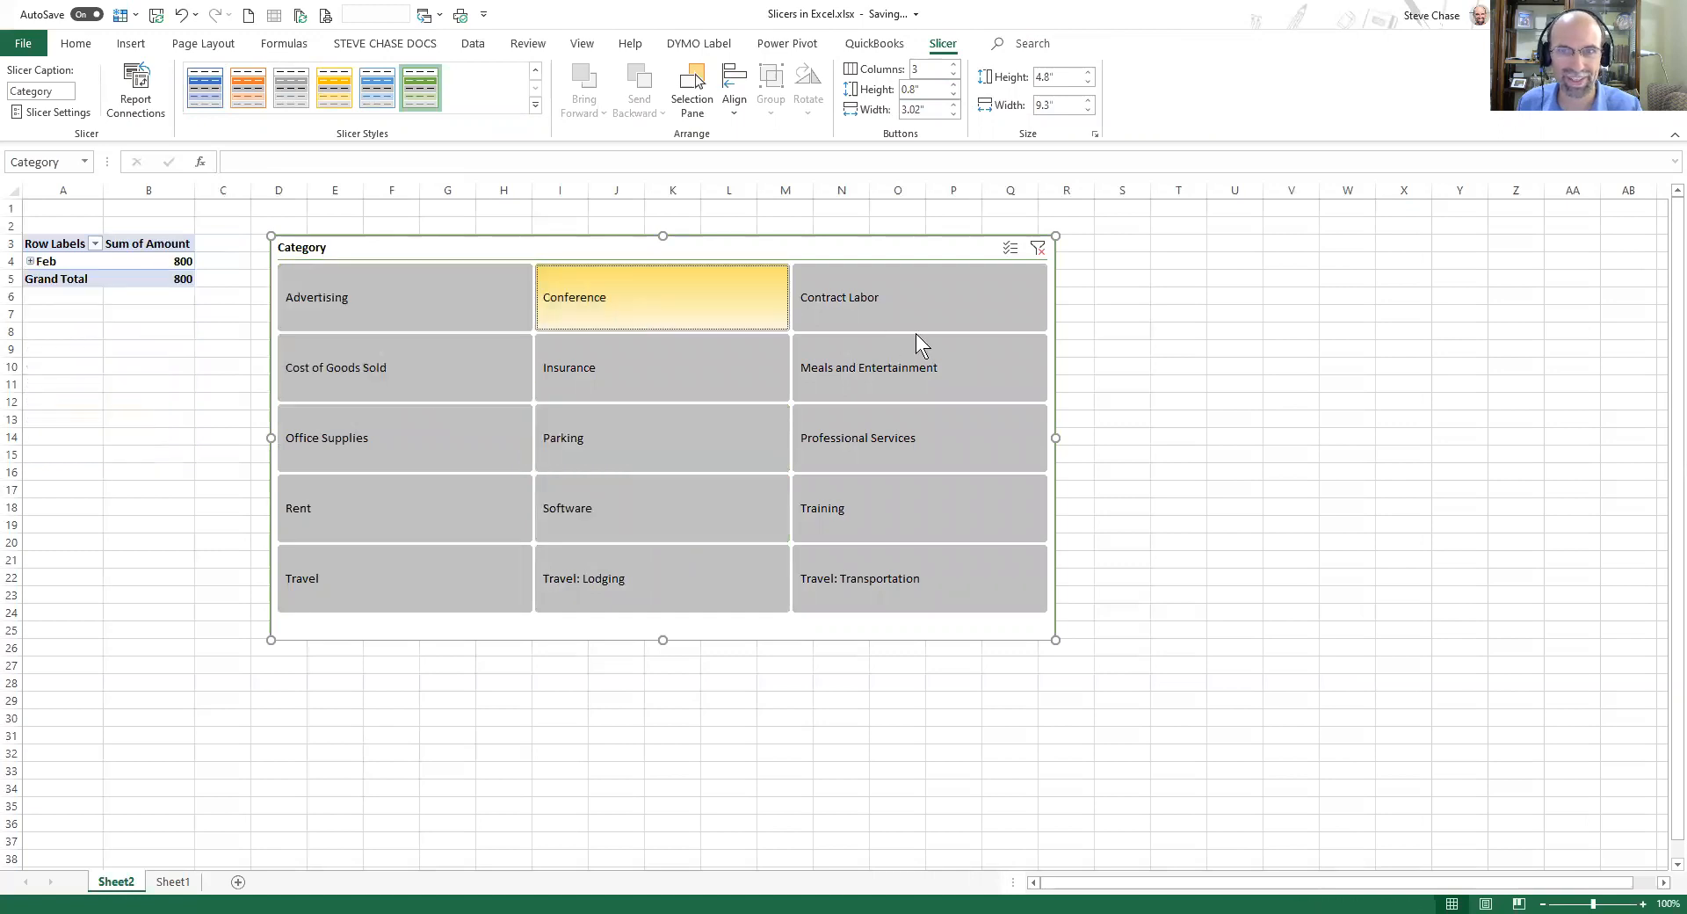
left_click(918, 311)
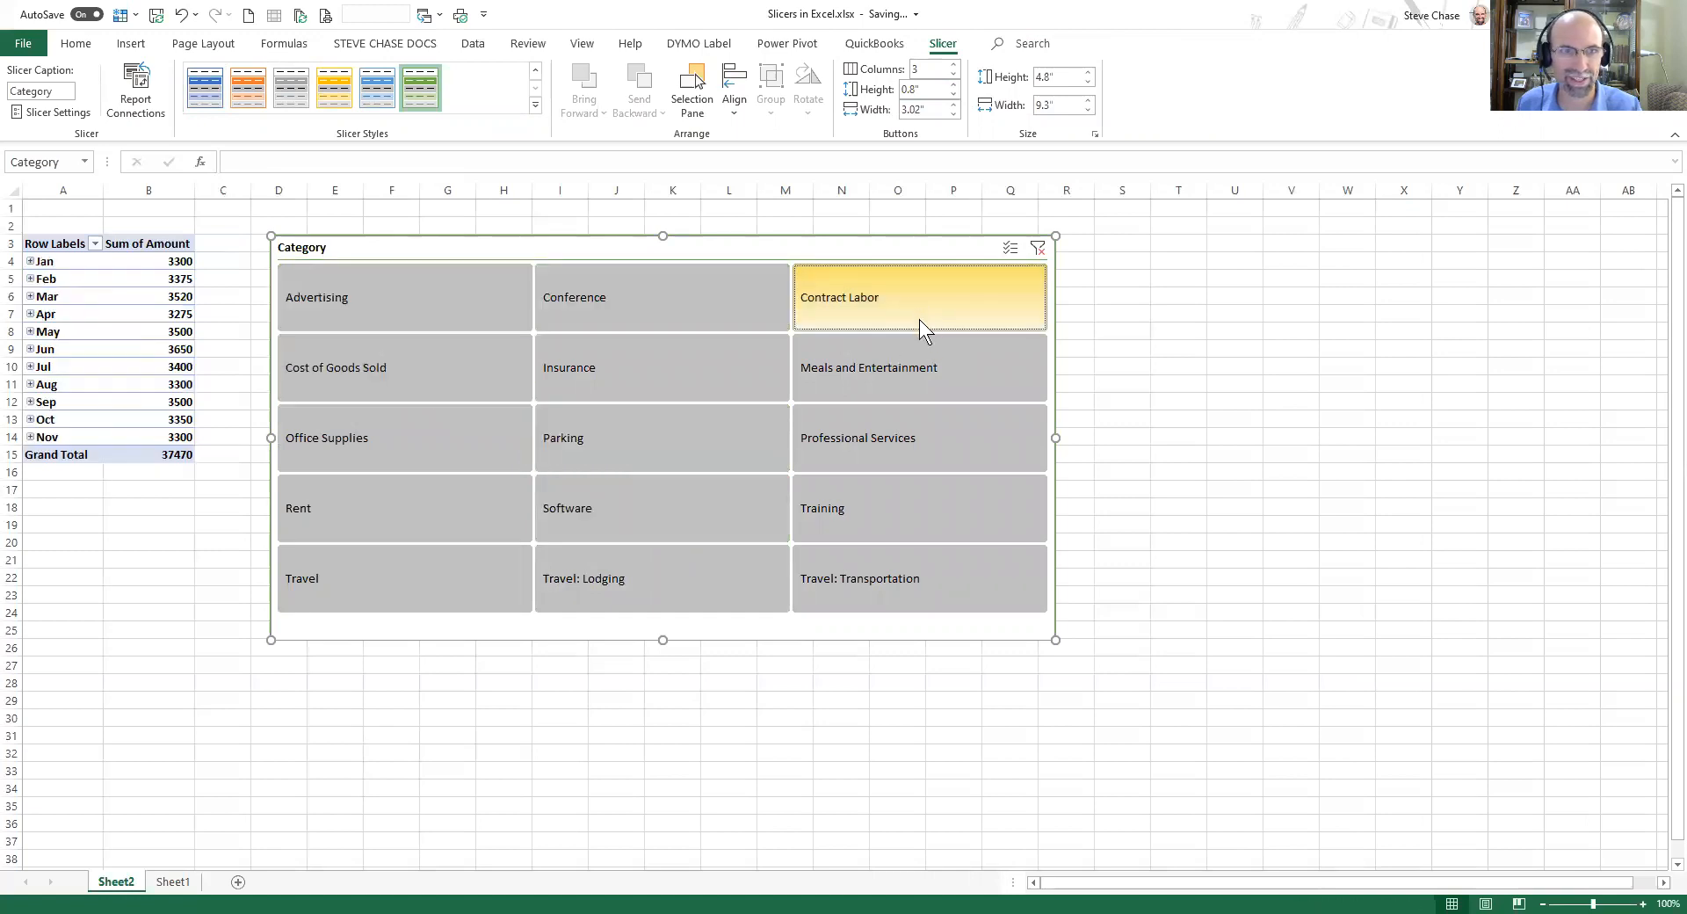
left_click(932, 371)
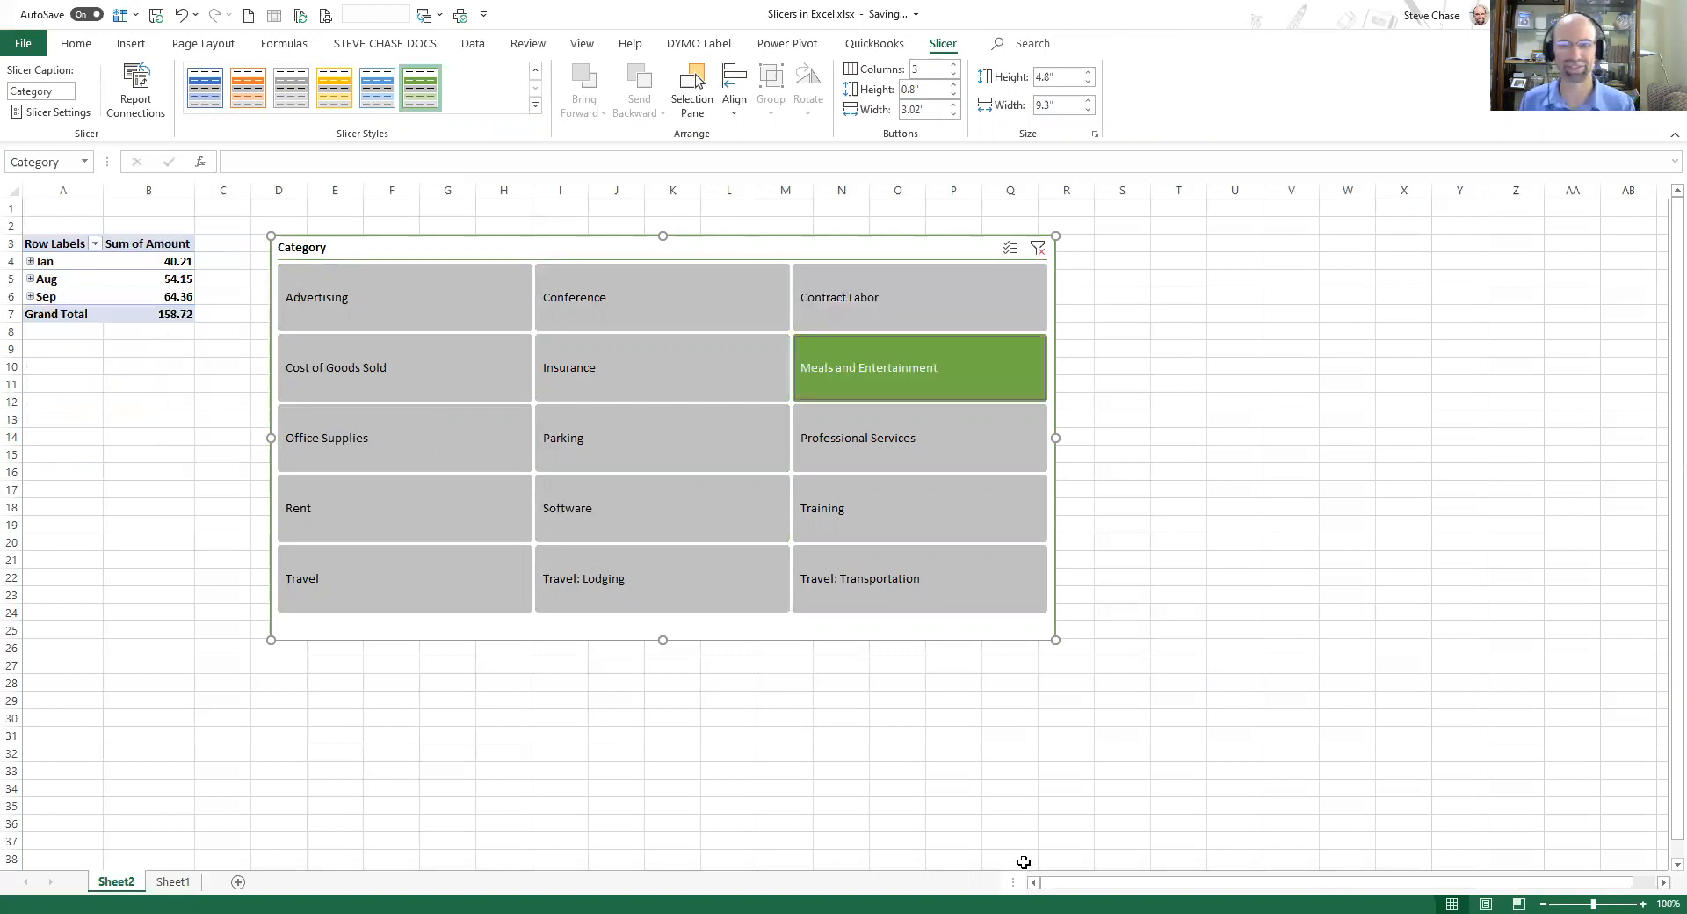
left_click_drag(719, 238, 732, 223)
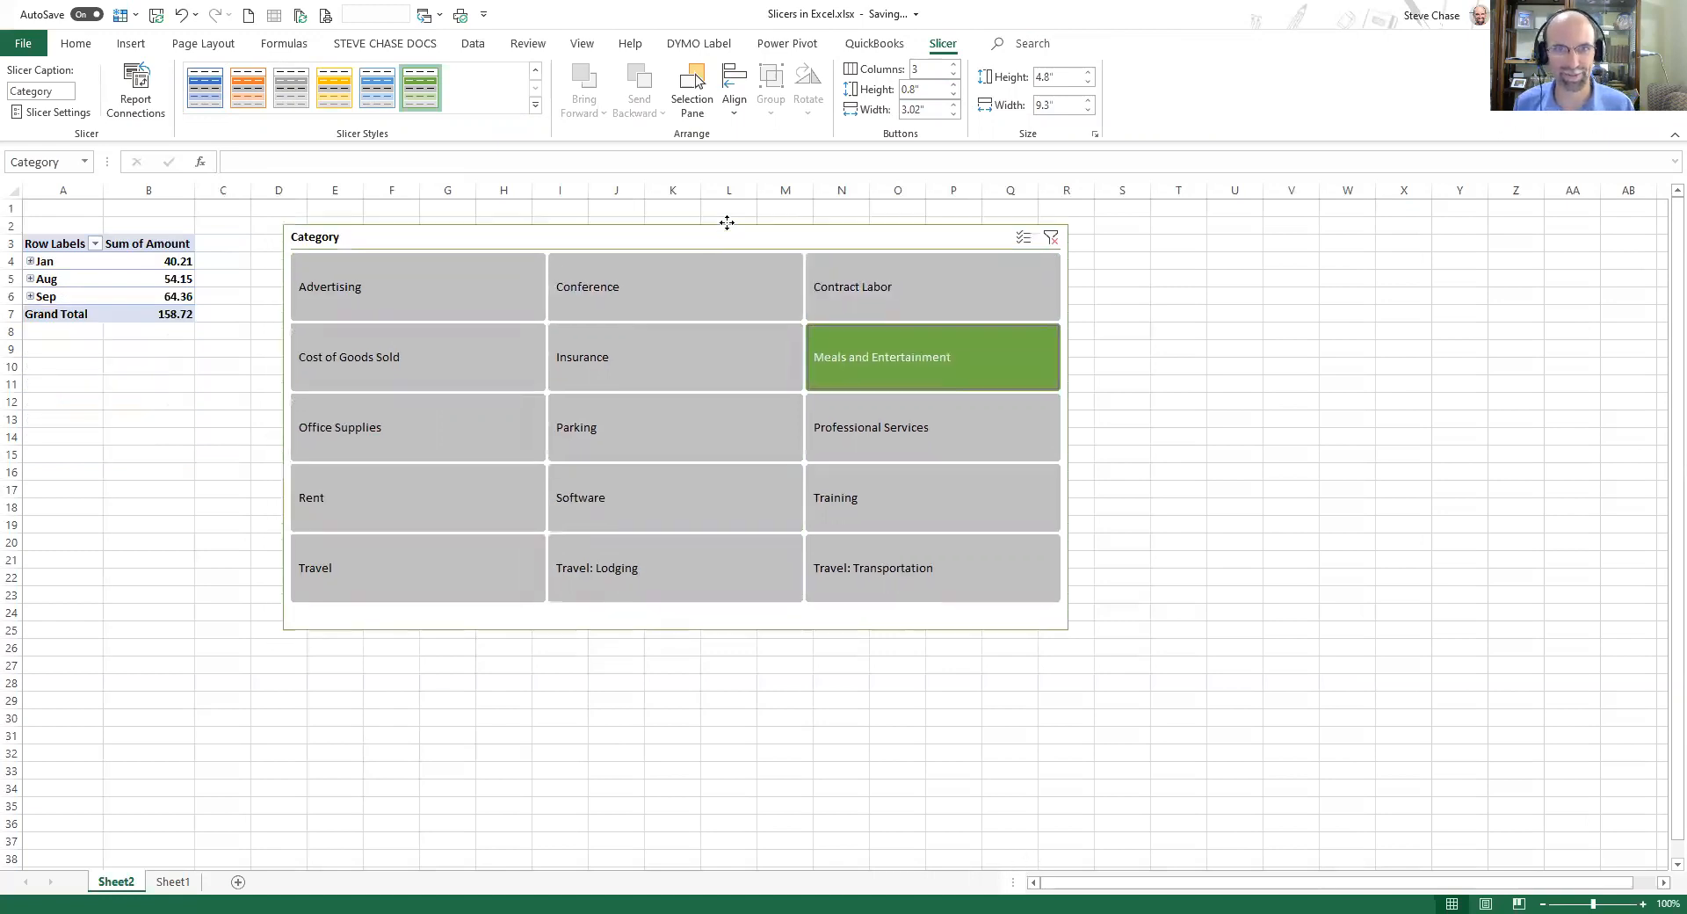